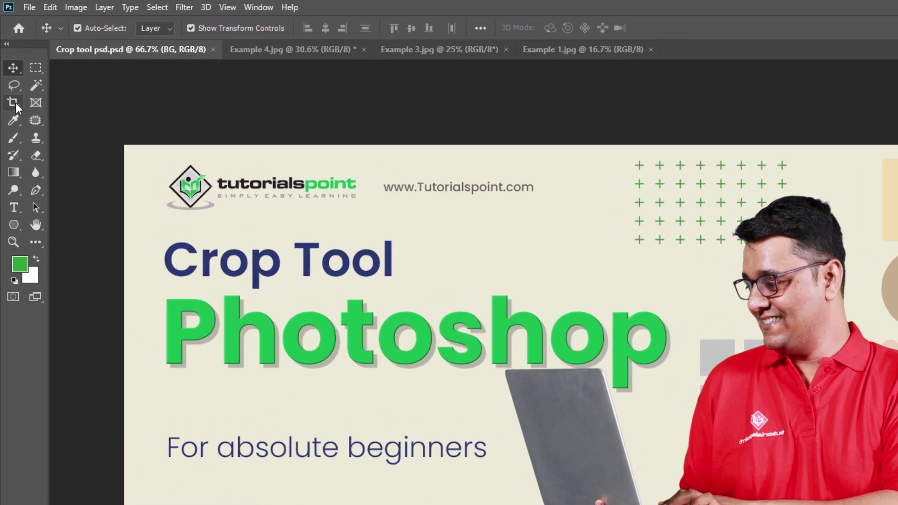
# Select the Crop Tool and show its flyout with Crop, Perspective Crop, Slice and Slice Select
pyautogui.click(14, 102)
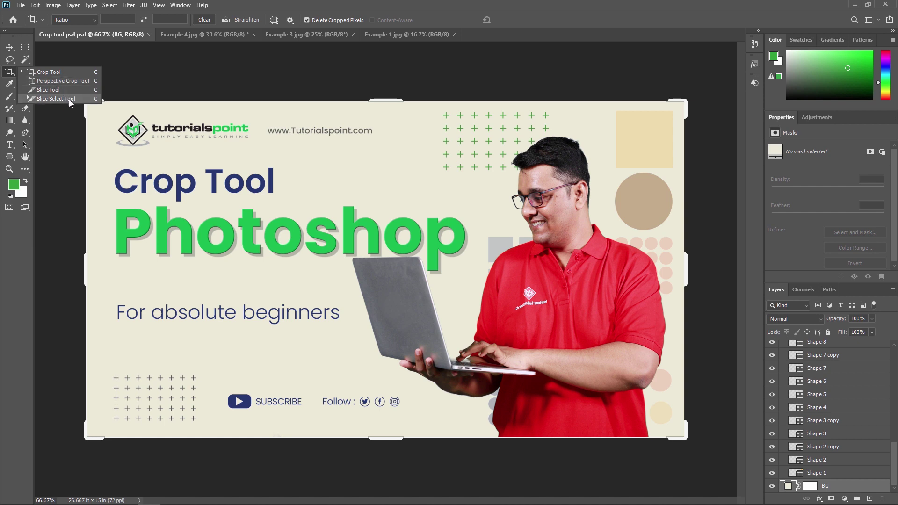
# Cycle through the crop group tools with Shift+C, reselect the Crop Tool, then return to Move
pyautogui.click(13, 75)
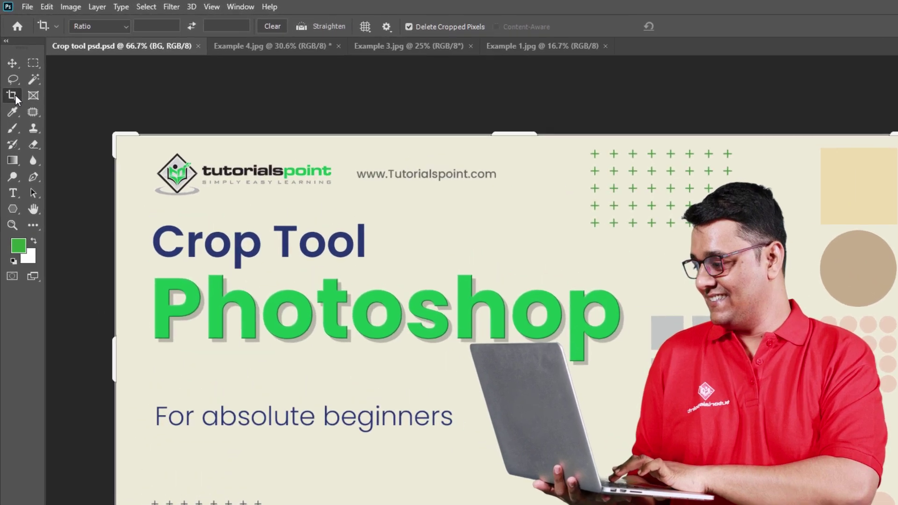
pyautogui.hotkey('shift', 'c')
pyautogui.hotkey('shift', 'c')
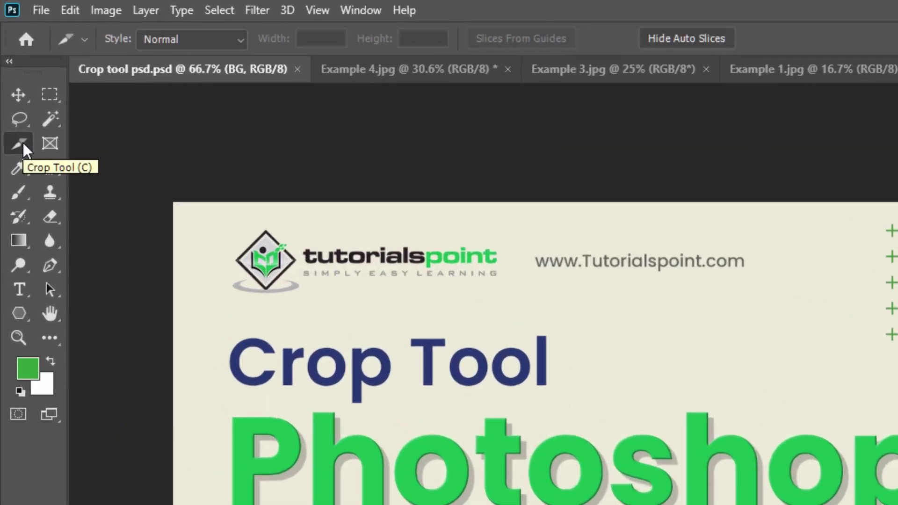
pyautogui.hotkey('shift', 'c')
pyautogui.hotkey('shift', 'c')
pyautogui.hotkey('shift', 'c')
pyautogui.hotkey('shift', 'c')
pyautogui.hotkey('shift', 'c')
pyautogui.hotkey('shift', 'c')
pyautogui.hotkey('shift', 'c')
pyautogui.click(19, 93)
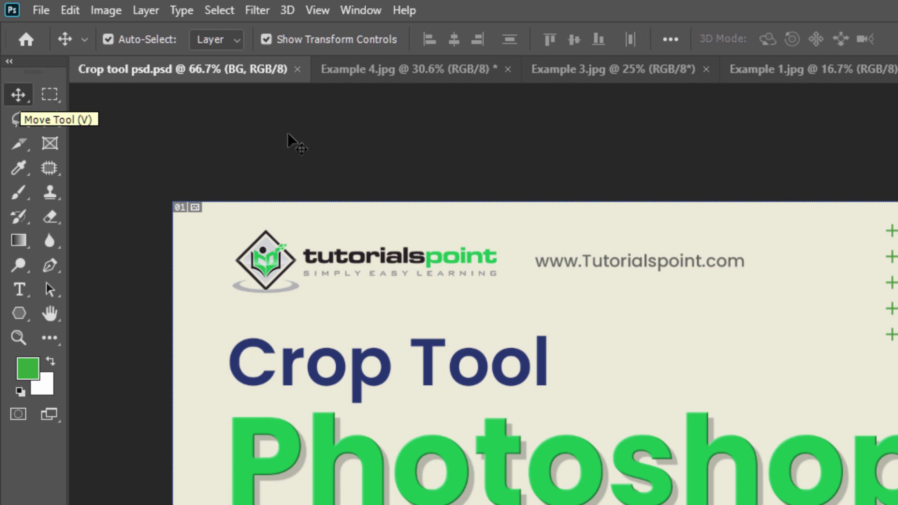
pyautogui.press('c')
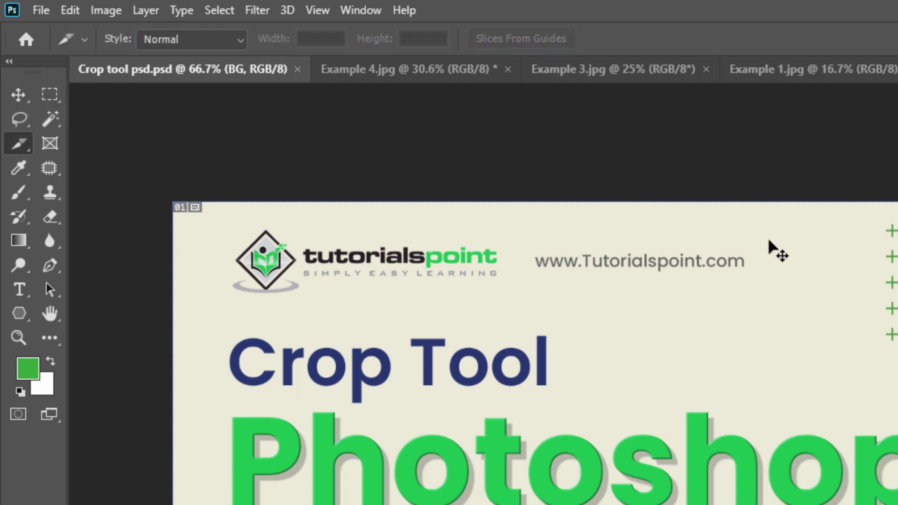
pyautogui.rightClick(21, 141)
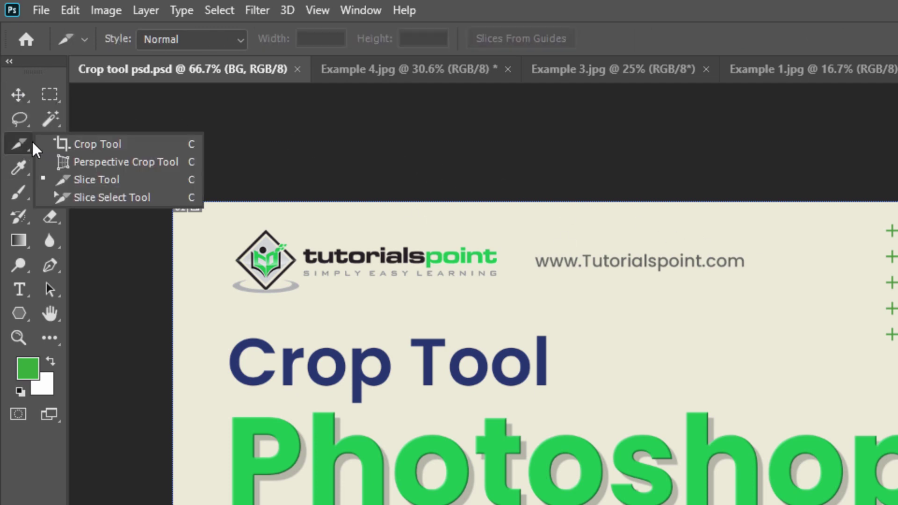
pyautogui.click(113, 143)
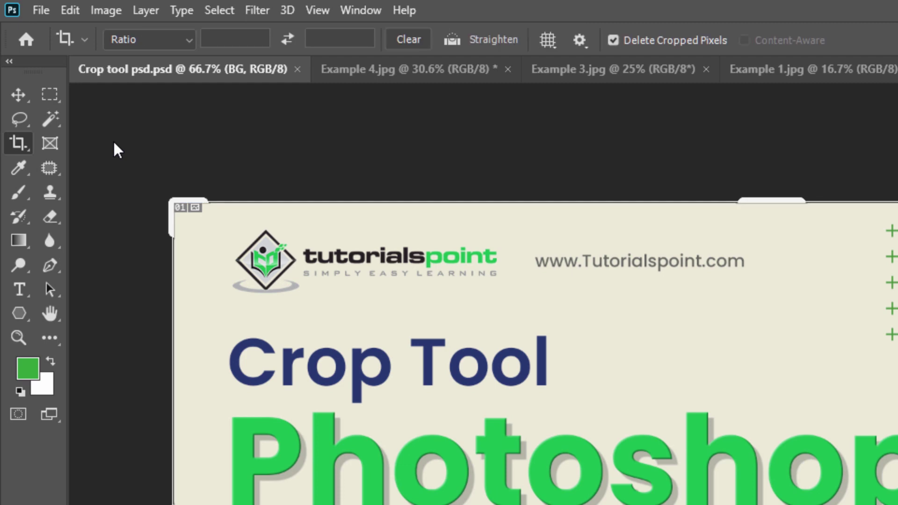
pyautogui.press('v')
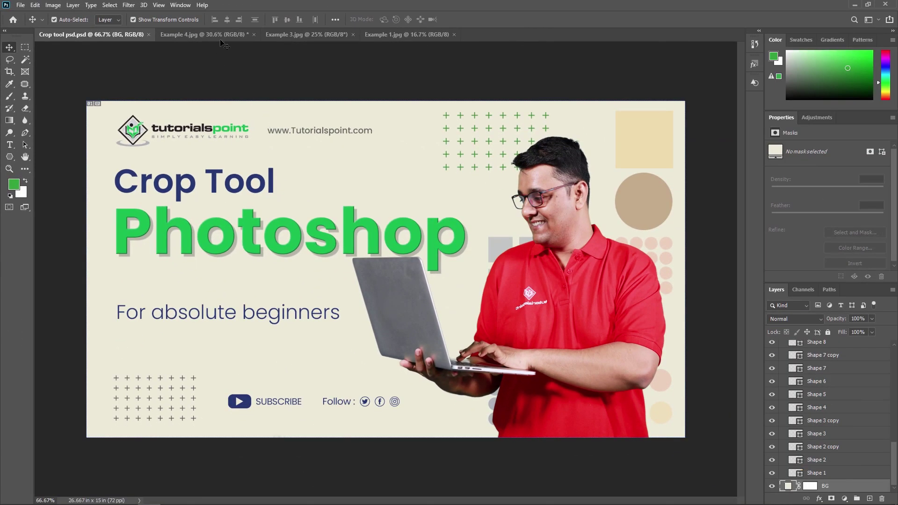
# Check the Example 4.jpg and Example 3.jpg tabs, then start cropping the Example 4.jpg portrait
pyautogui.click(213, 34)
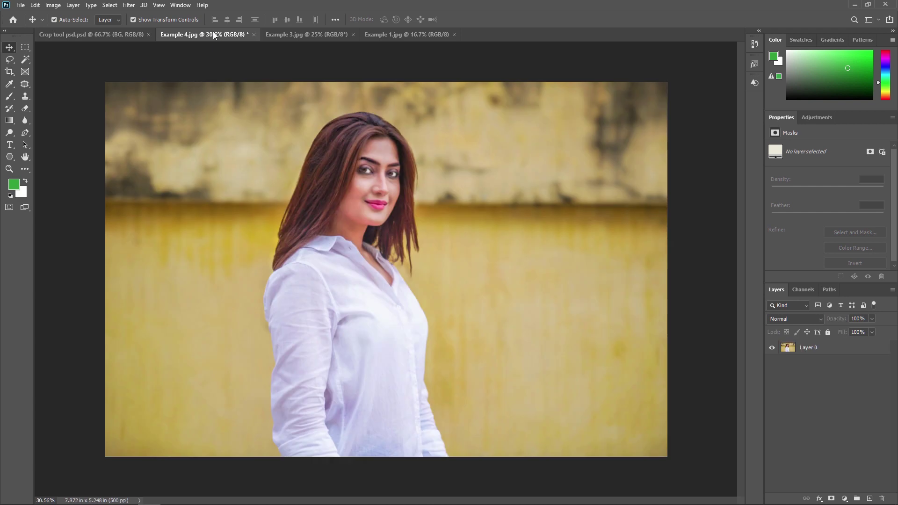
pyautogui.click(302, 35)
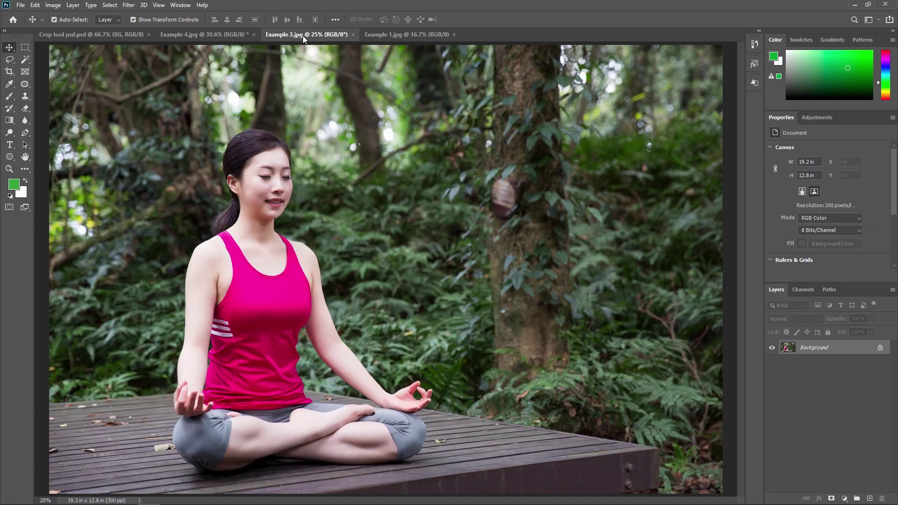
pyautogui.click(204, 31)
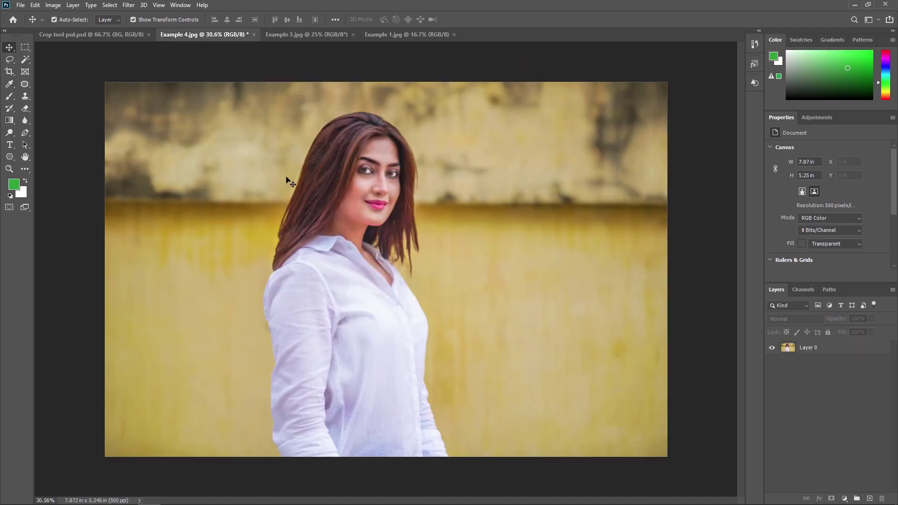
pyautogui.click(15, 72)
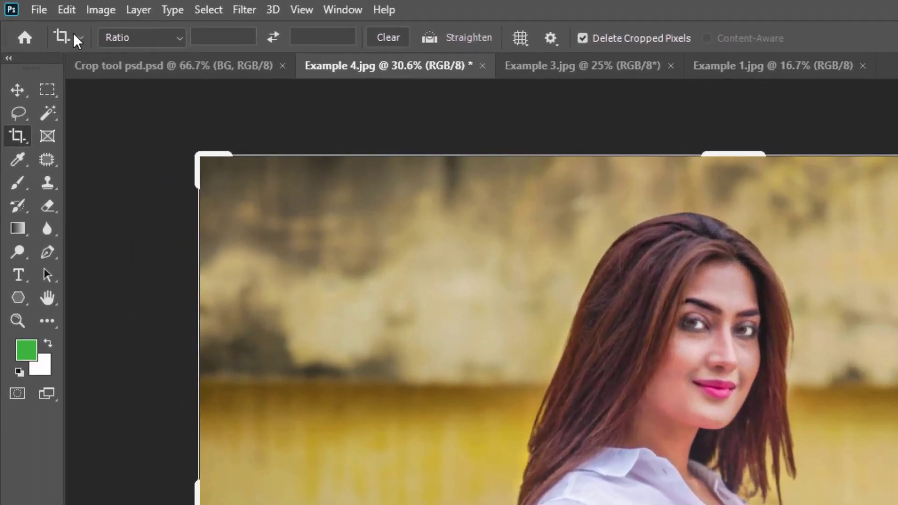
# Reset the Crop Tool options to their defaults with Reset Tool
pyautogui.rightClick(38, 19)
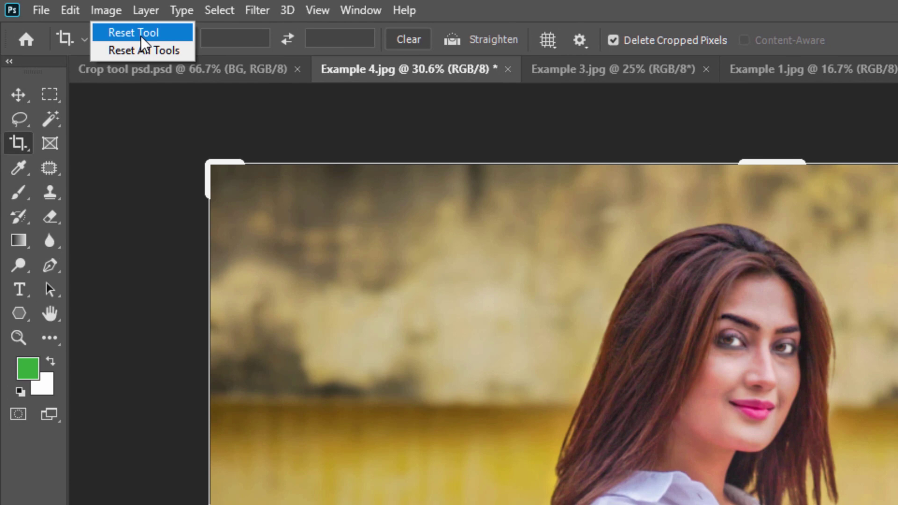
pyautogui.click(157, 37)
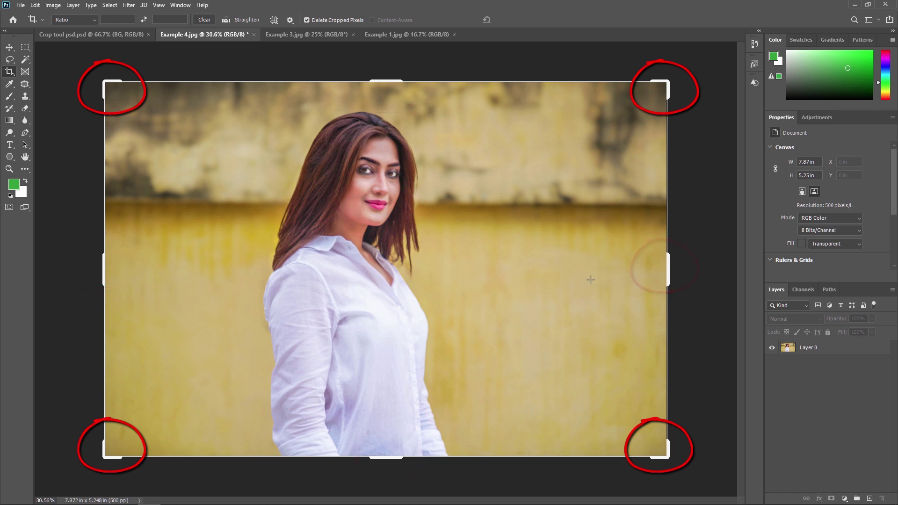
pyautogui.moveTo(667, 83)
pyautogui.mouseDown()
pyautogui.moveTo(586, 122)
pyautogui.moveTo(641, 90)
pyautogui.mouseUp()
pyautogui.moveTo(133, 425); pyautogui.dragTo(179, 435)
pyautogui.moveTo(593, 259); pyautogui.dragTo(555, 251)
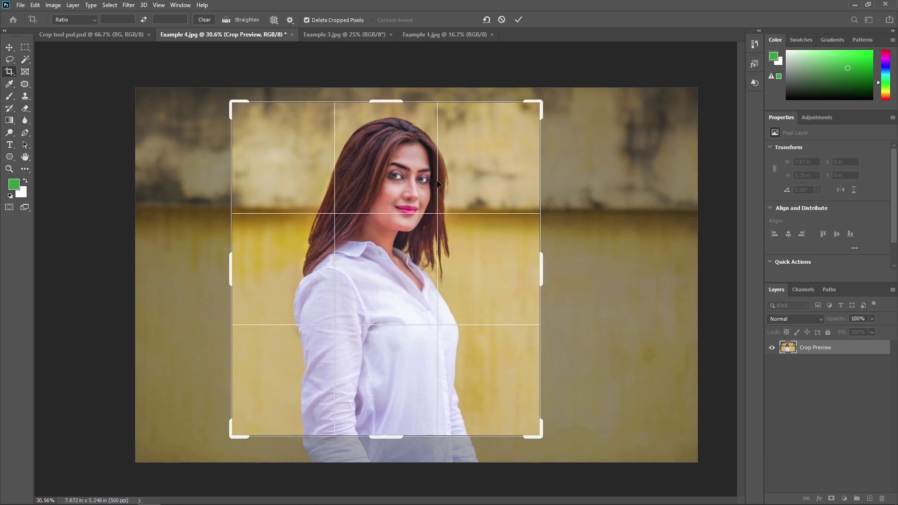
pyautogui.moveTo(386, 101); pyautogui.dragTo(384, 107)
pyautogui.moveTo(386, 434); pyautogui.dragTo(389, 450)
pyautogui.moveTo(230, 272); pyautogui.dragTo(238, 270)
pyautogui.press('Return')
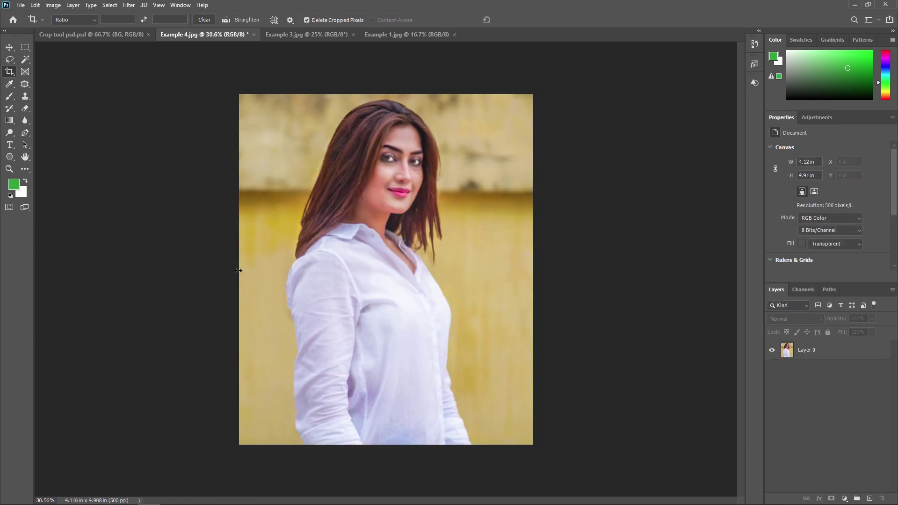
pyautogui.hotkey('ctrl', 'z')
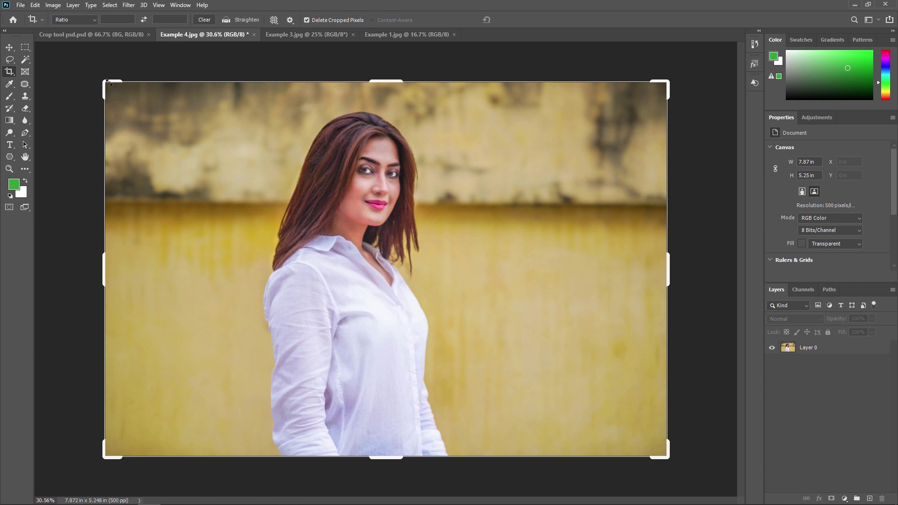
# Try shrinking the crop around its centre, cancel back to the full photo, then list the Ratio presets
pyautogui.moveTo(100, 80); pyautogui.dragTo(234, 105)
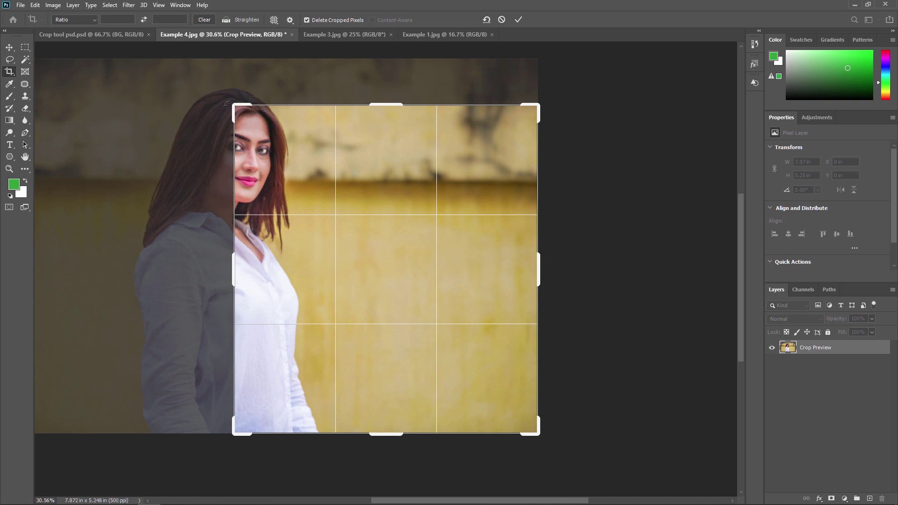
pyautogui.press('Escape')
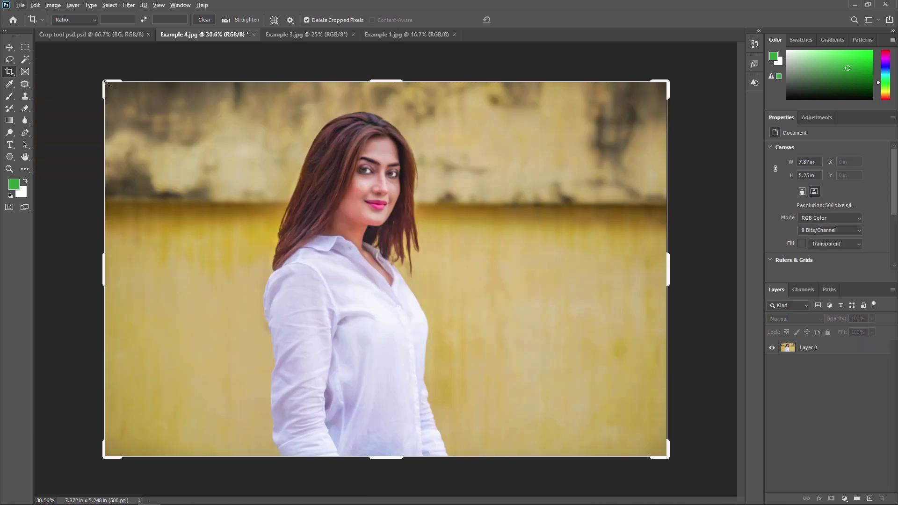
pyautogui.moveTo(103, 83)
pyautogui.mouseDown()
pyautogui.moveTo(168, 118)
pyautogui.moveTo(204, 149)
pyautogui.moveTo(206, 161)
pyautogui.moveTo(104, 82)
pyautogui.mouseUp()
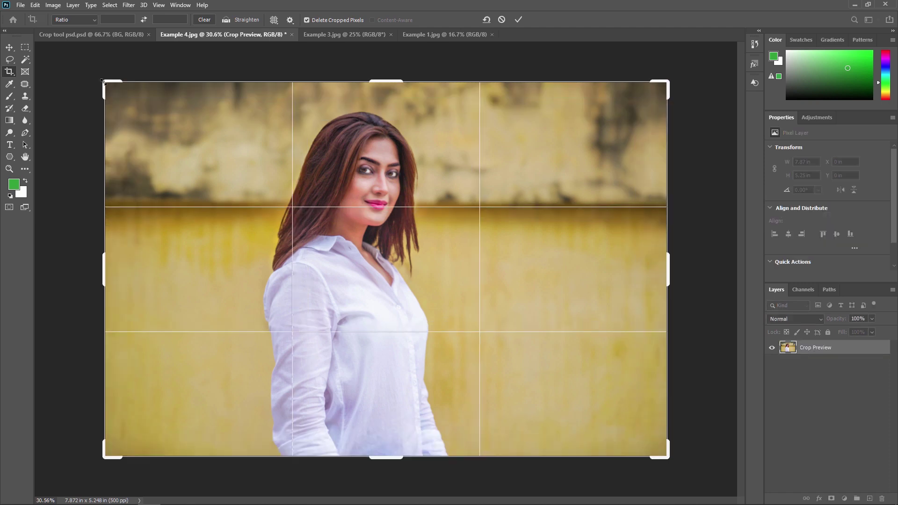
pyautogui.moveTo(104, 82); pyautogui.dragTo(206, 156)
pyautogui.press('Escape')
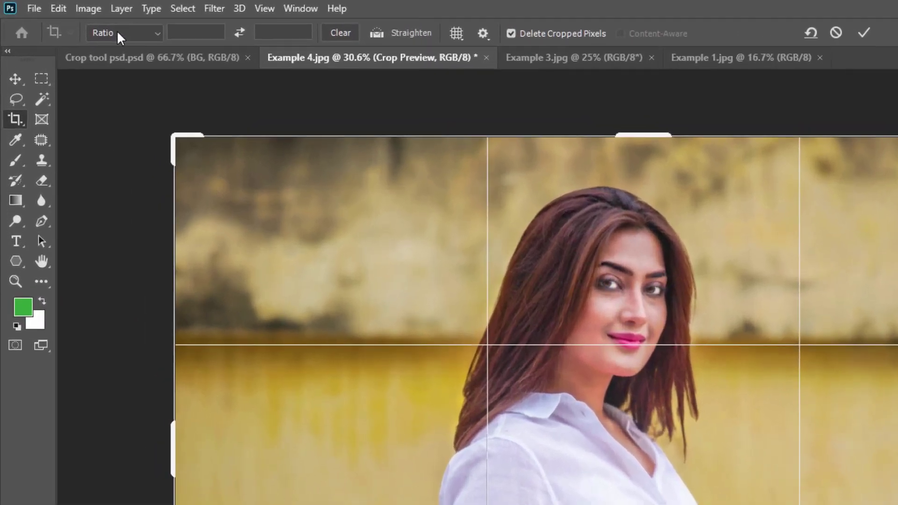
pyautogui.click(71, 20)
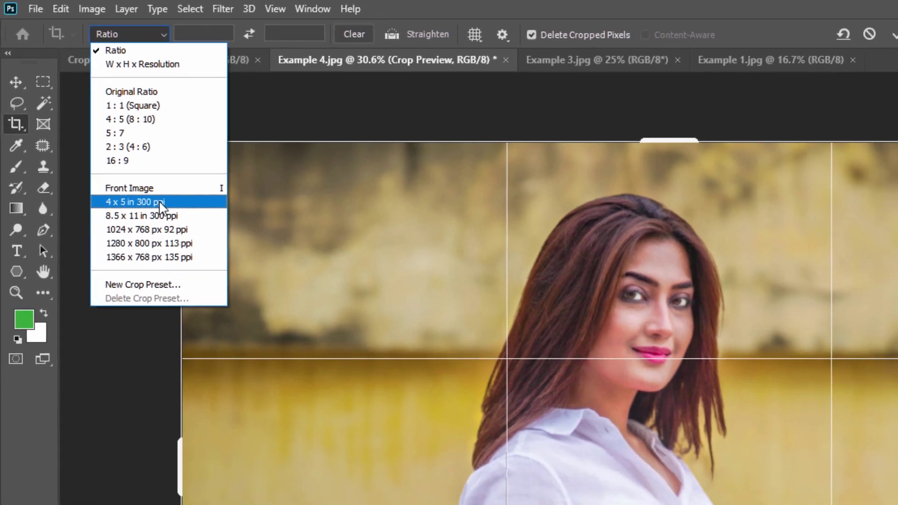
# Apply the 4 x 5 in 300 ppi preset, reposition the photo and lower the top edge
pyautogui.click(182, 233)
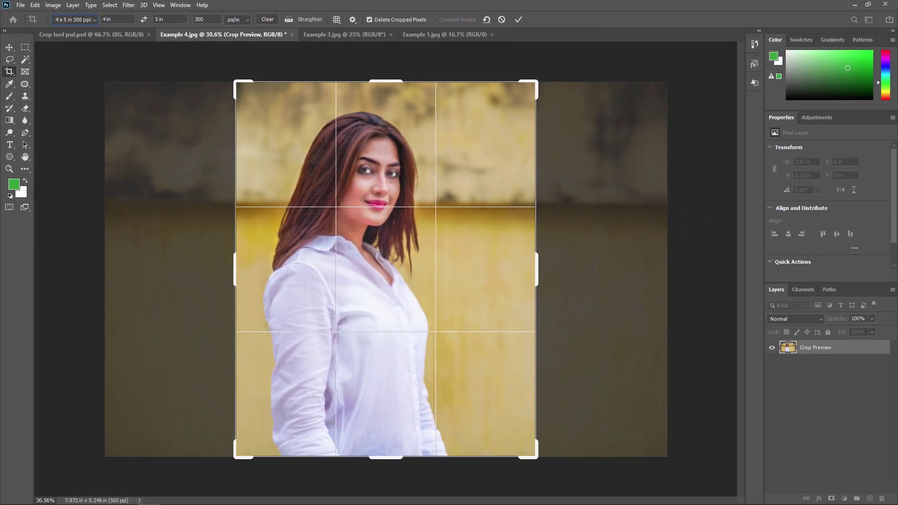
pyautogui.hotkey('ctrl', 'z')
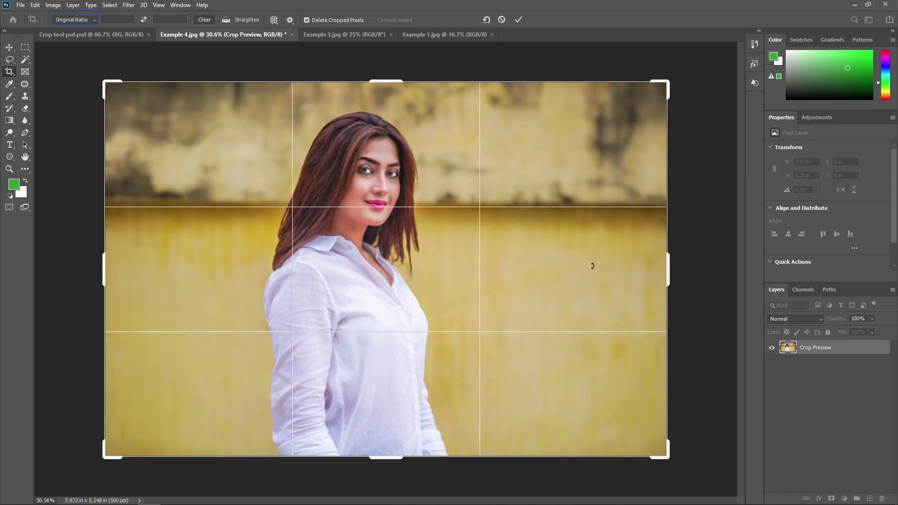
pyautogui.hotkey('ctrl', 'z')
pyautogui.hotkey('ctrl', 'z')
pyautogui.hotkey('ctrl', 'z')
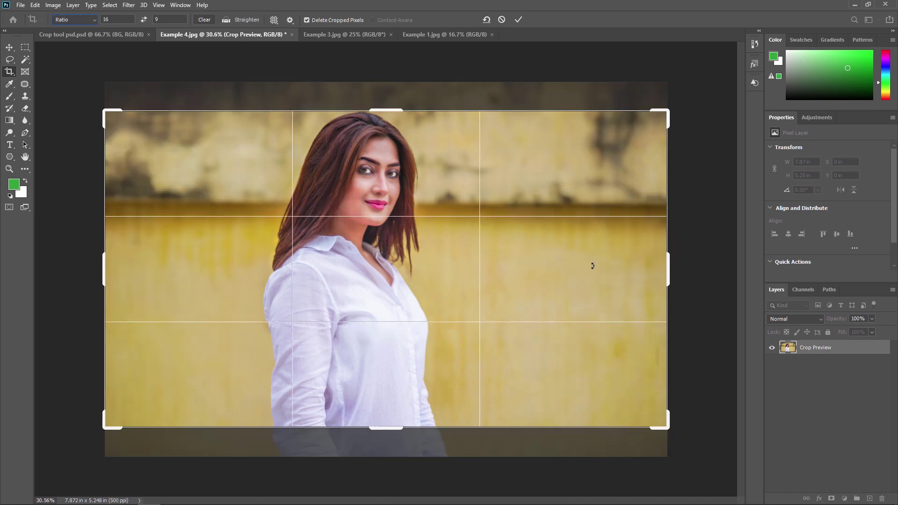
pyautogui.click(69, 19)
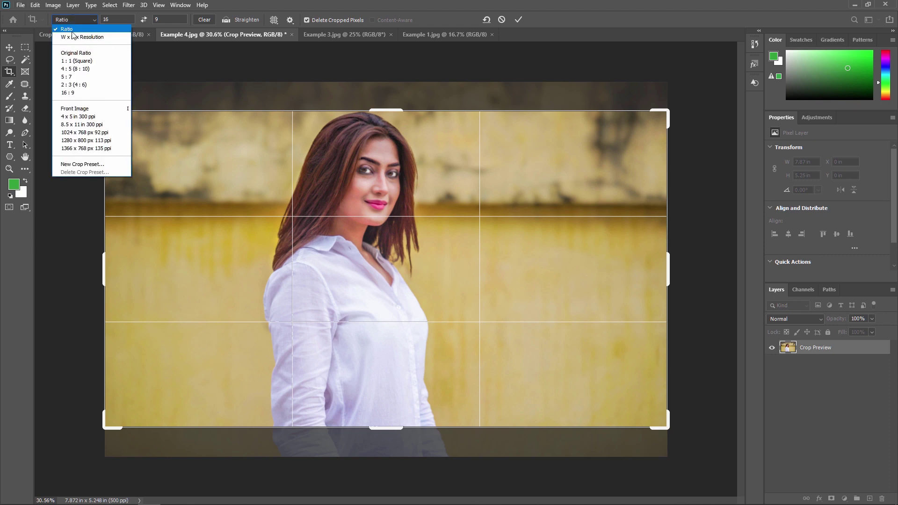
pyautogui.click(78, 117)
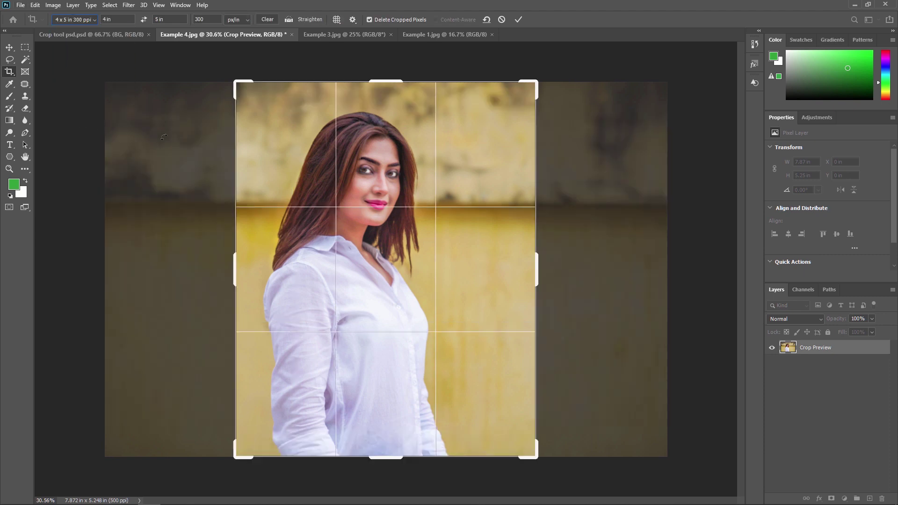
pyautogui.moveTo(405, 280); pyautogui.dragTo(430, 280)
pyautogui.moveTo(395, 82); pyautogui.dragTo(394, 91)
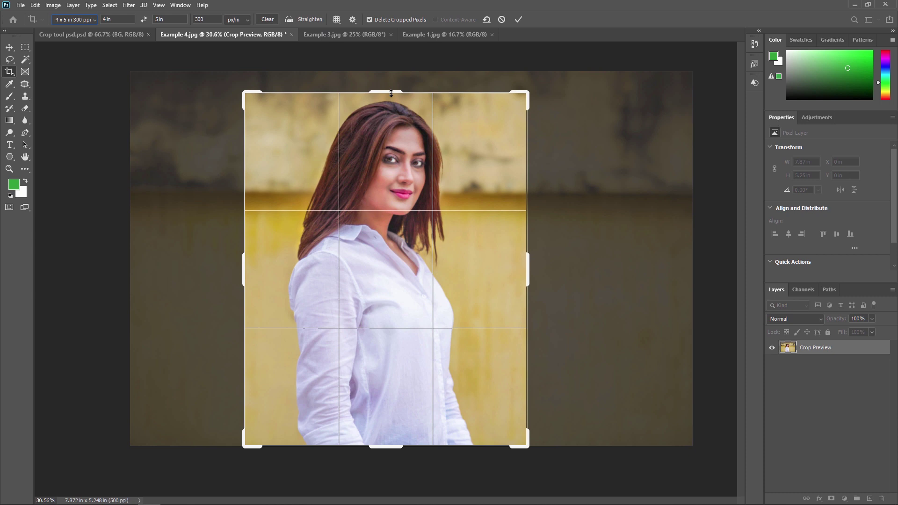
# Commit the 4 x 5 in crop, then undo it to restore the full 7.87 x 5.25 in photo
pyautogui.click(518, 20)
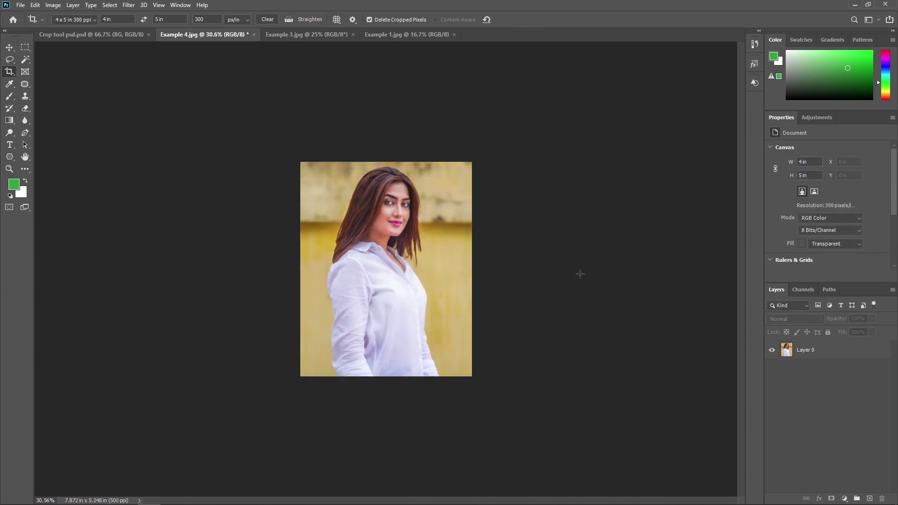
pyautogui.hotkey('ctrl', '0')
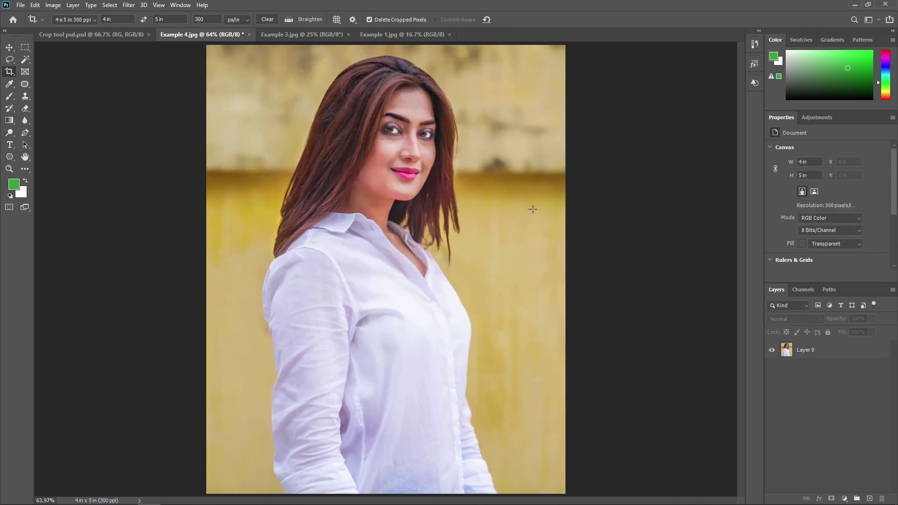
pyautogui.scroll(-2, 532, 209)
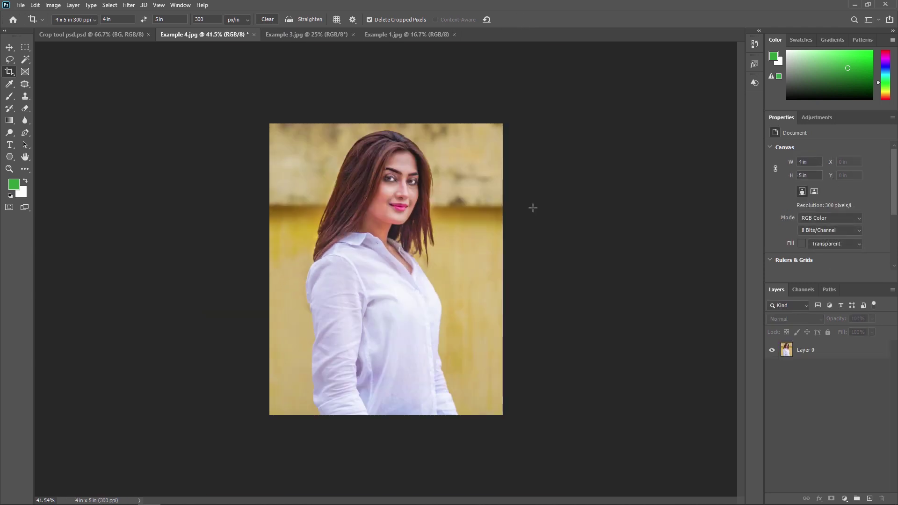
pyautogui.press('ctrl')
pyautogui.hotkey('ctrl', 'z')
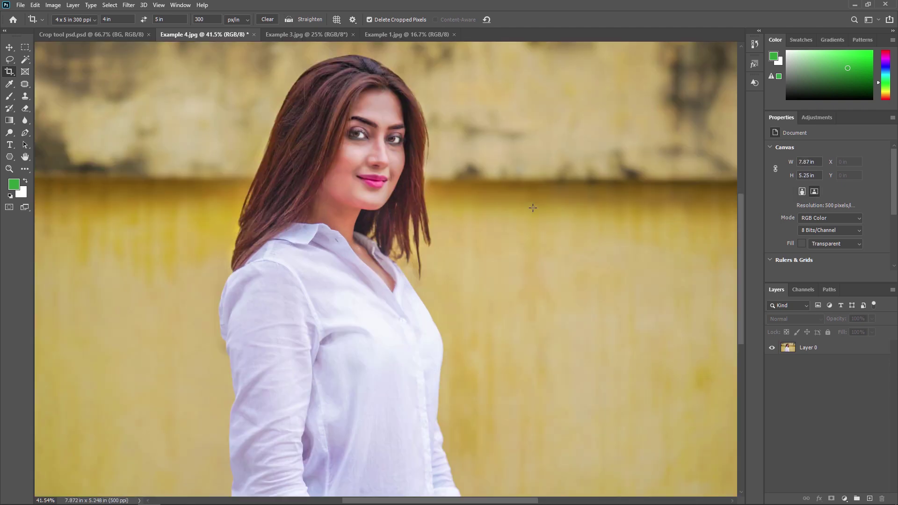
pyautogui.hotkey('ctrl', '0')
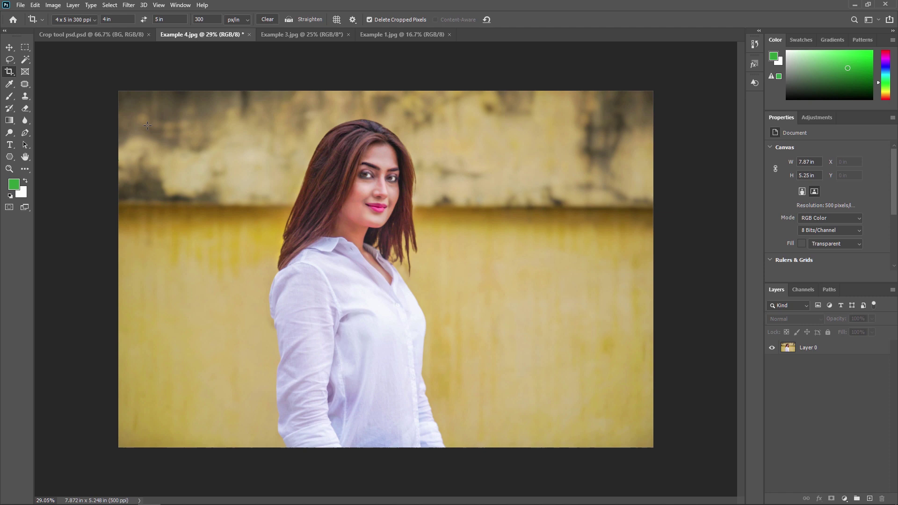
# Reset the Crop Tool to a blank ratio and start a fresh crop over the whole photo
pyautogui.click(6, 72)
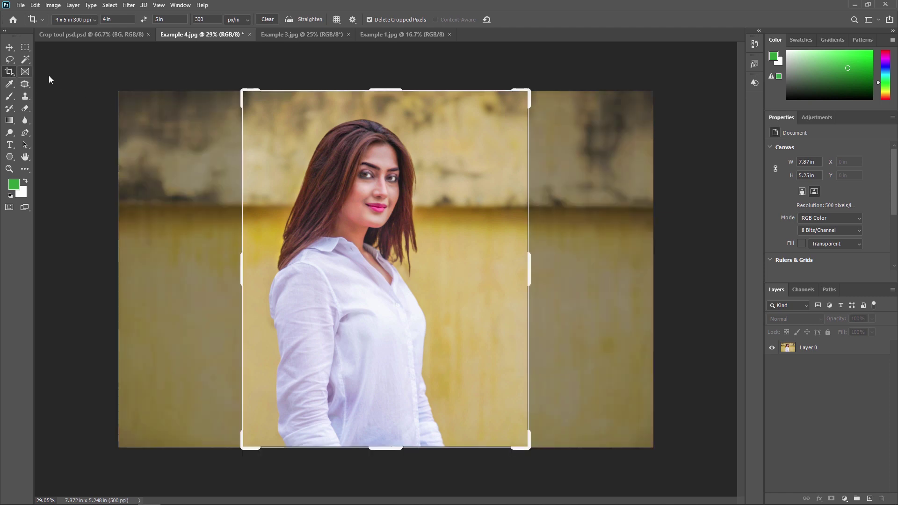
pyautogui.rightClick(37, 18)
pyautogui.click(57, 11)
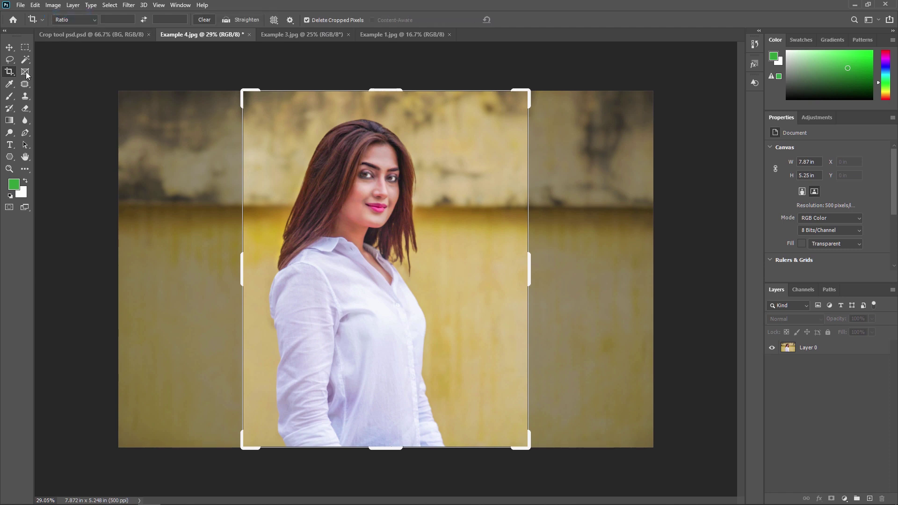
pyautogui.press('v')
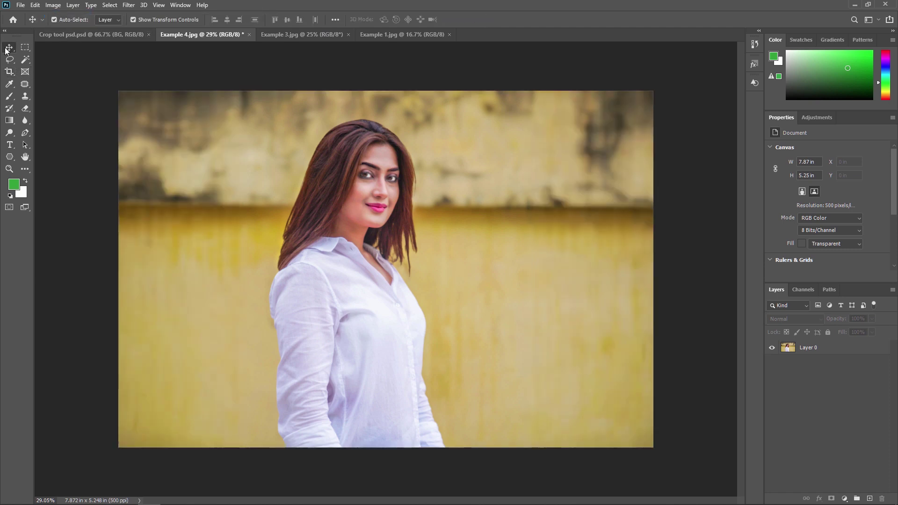
pyautogui.click(8, 73)
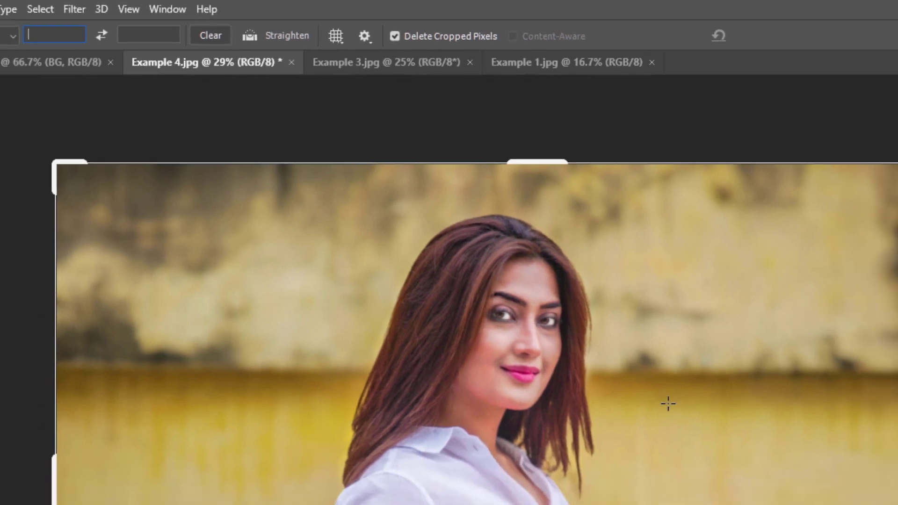
# Show the rule of thirds grid in the crop frame and list the overlay choices
pyautogui.click(620, 460)
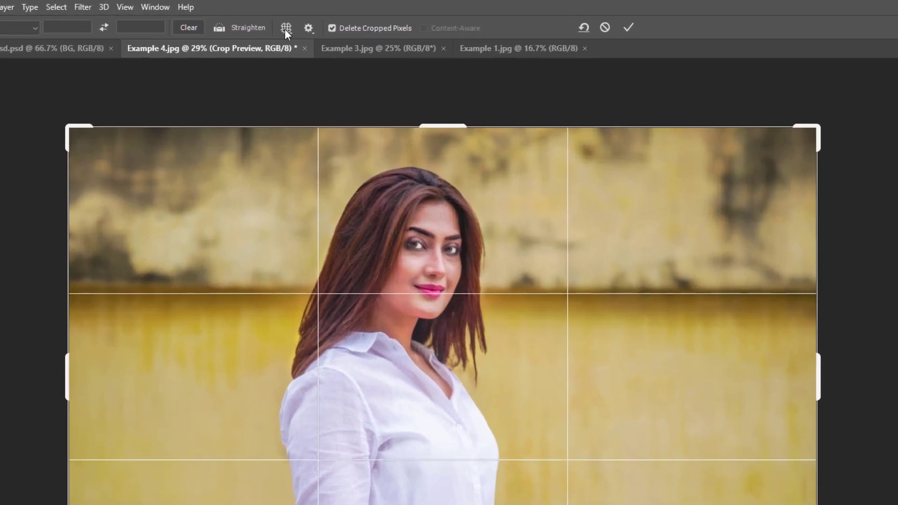
pyautogui.click(274, 20)
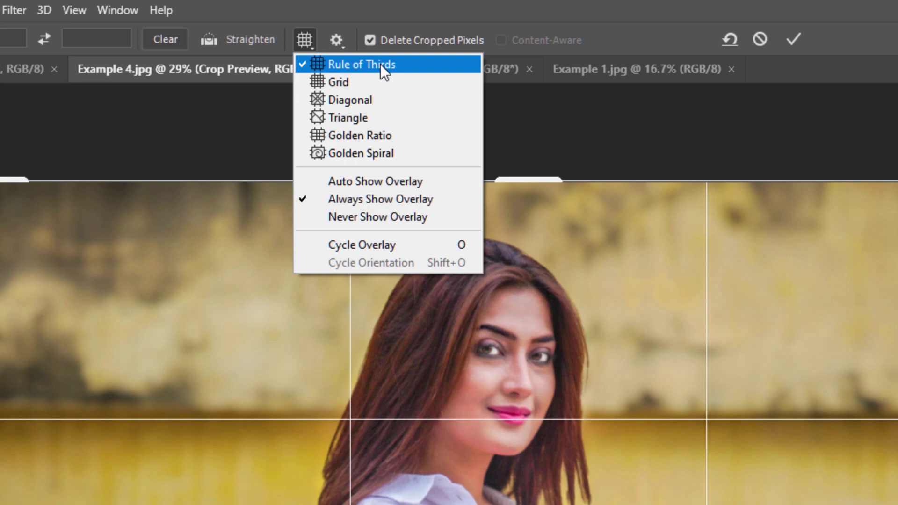
# Cycle through the composition overlays with O and flip the diagonal overlay's orientation with Shift+O
pyautogui.click(380, 63)
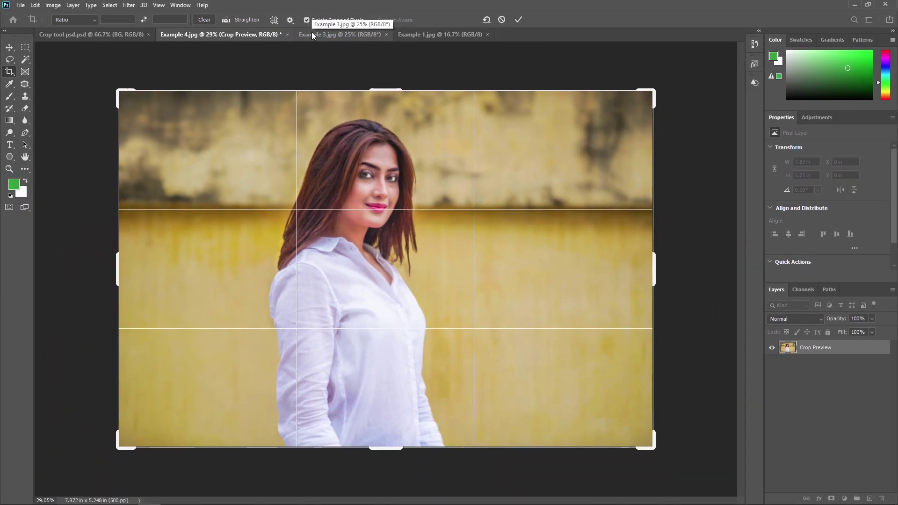
pyautogui.press('o')
pyautogui.press('o')
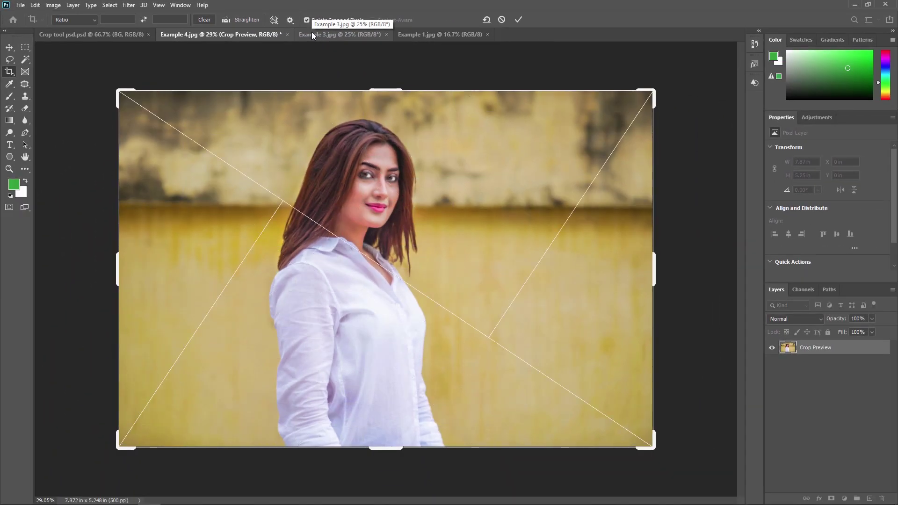
pyautogui.press('o')
pyautogui.press('o')
pyautogui.press('o')
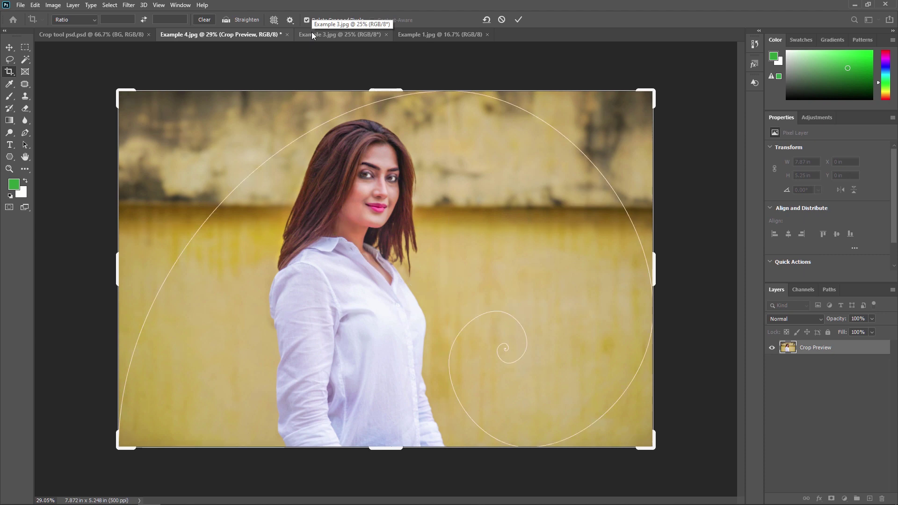
pyautogui.press('o')
pyautogui.press('o')
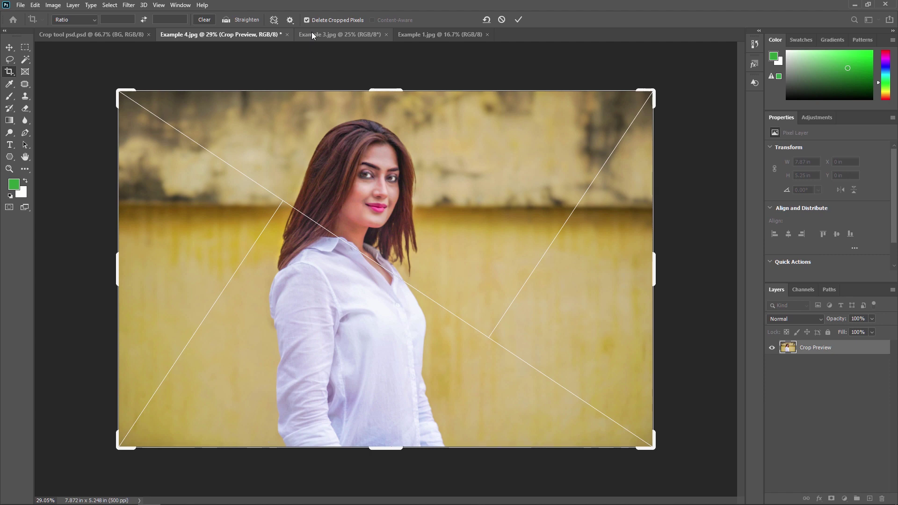
pyautogui.hotkey('shift', 'o')
pyautogui.hotkey('shift', 'o')
pyautogui.hotkey('shift', 'o')
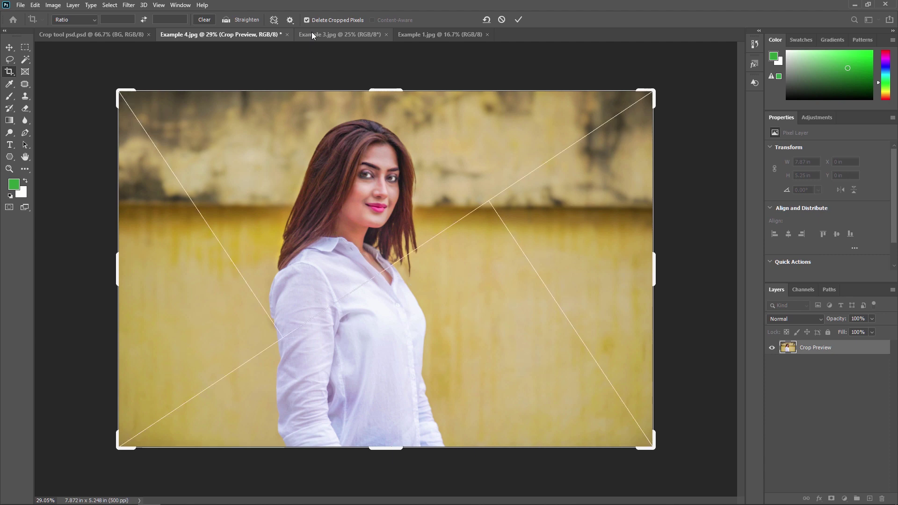
pyautogui.hotkey('shift', 'o')
pyautogui.hotkey('shift', 'o')
pyautogui.hotkey('shift', 'o')
pyautogui.hotkey('shift', 'o')
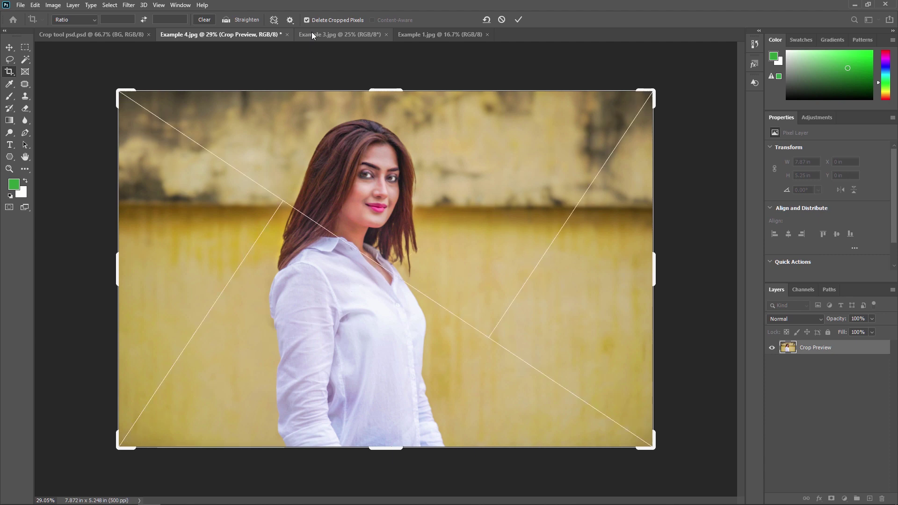
pyautogui.hotkey('shift', 'o')
pyautogui.hotkey('shift', 'o')
pyautogui.hotkey('shift', 'o')
pyautogui.hotkey('shift', 'o')
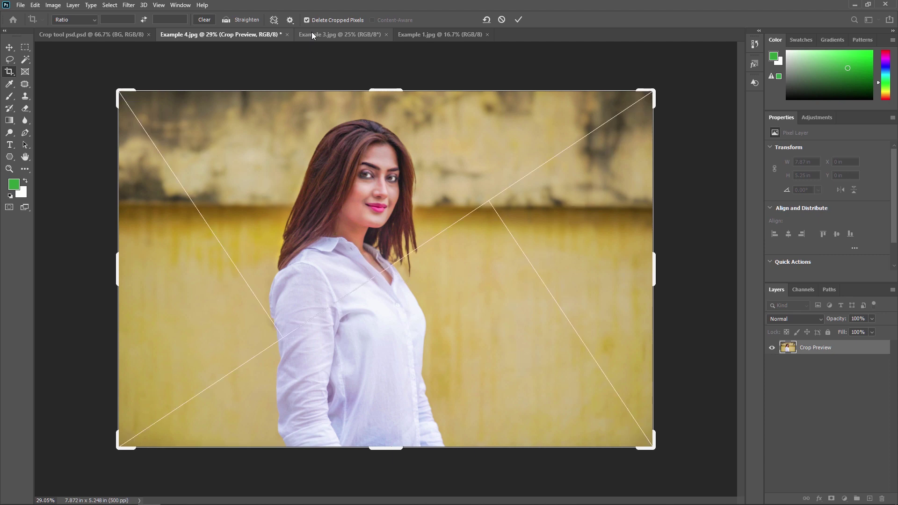
pyautogui.hotkey('shift', 'o')
pyautogui.hotkey('shift', 'o')
pyautogui.hotkey('shift', 'o')
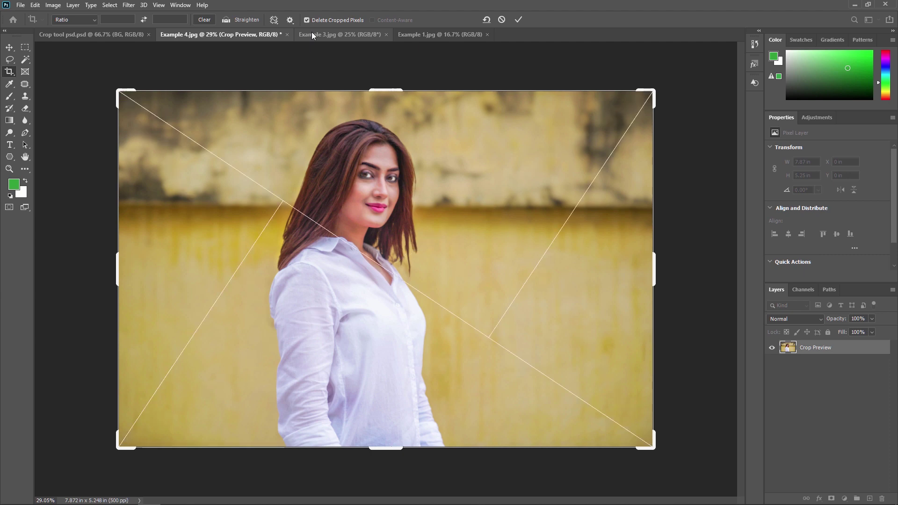
# Switch to the Golden Spiral overlay and rotate it until it curls into the lower right
pyautogui.press('o')
pyautogui.press('o')
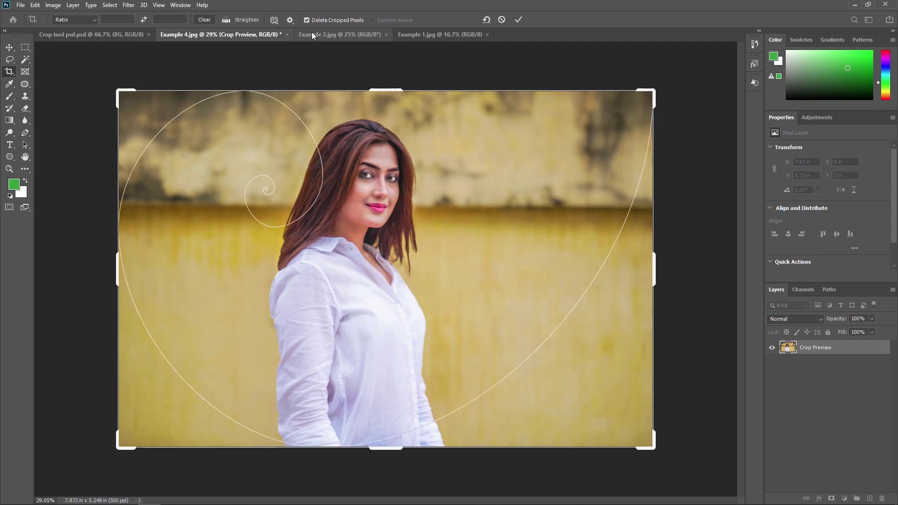
pyautogui.hotkey('shift', 'o')
pyautogui.hotkey('shift', 'o')
pyautogui.hotkey('shift', 'o')
pyautogui.hotkey('shift', 'o')
pyautogui.hotkey('shift', 'o')
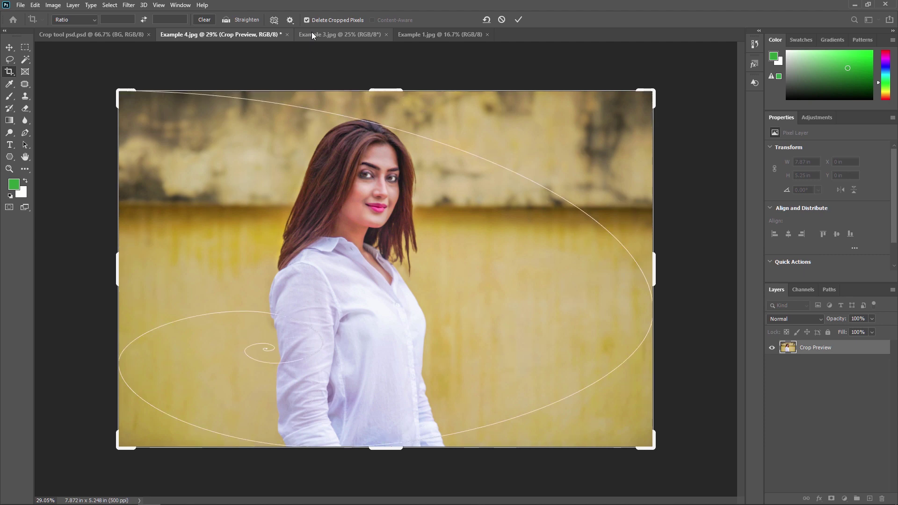
pyautogui.hotkey('shift', 'o')
pyautogui.hotkey('shift', 'o')
pyautogui.hotkey('shift', 'o')
pyautogui.hotkey('shift', 'o')
pyautogui.hotkey('shift', 'o')
pyautogui.hotkey('shift', 'o')
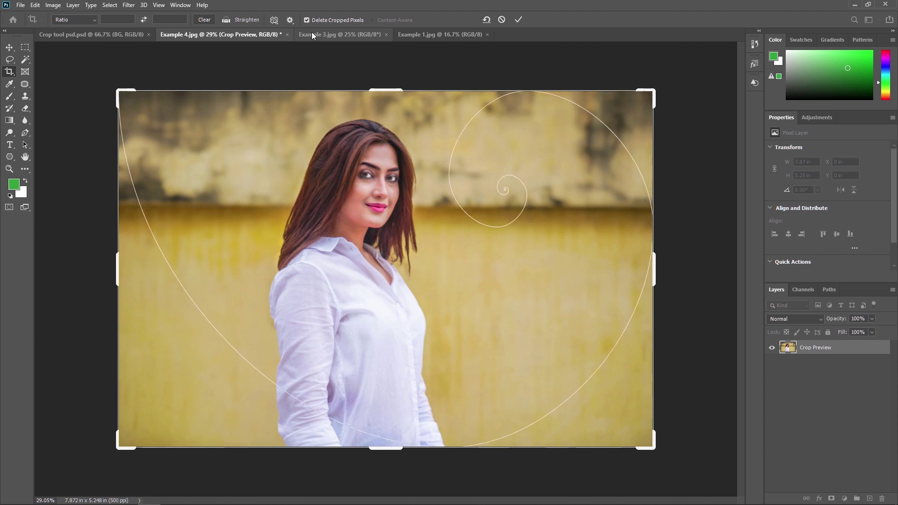
pyautogui.hotkey('shift', 'o')
pyautogui.hotkey('shift', 'o')
pyautogui.hotkey('shift', 'o')
pyautogui.hotkey('shift', 'o')
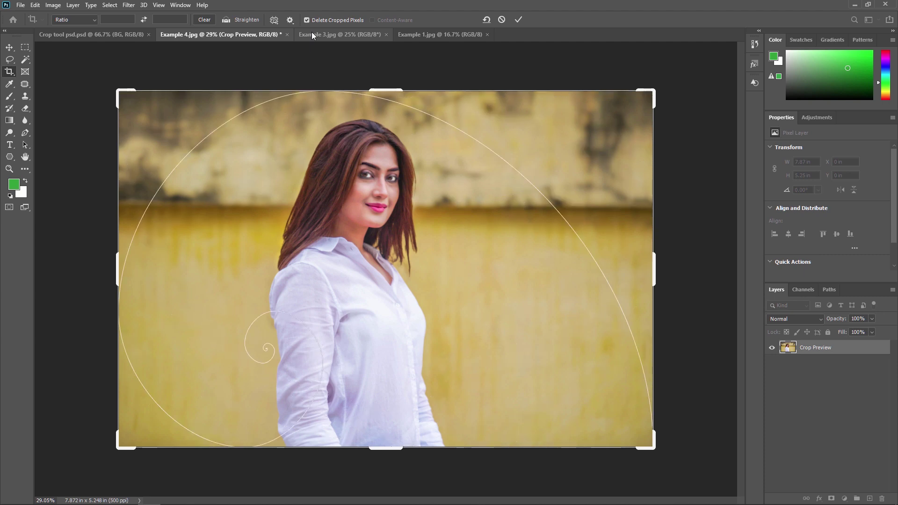
pyautogui.hotkey('shift', 'o')
pyautogui.hotkey('shift', 'o')
pyautogui.hotkey('shift', 'o')
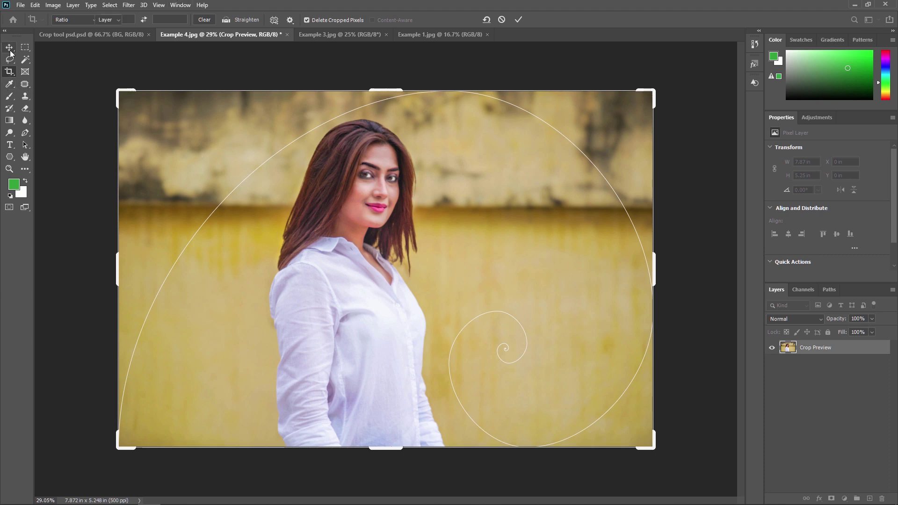
# Crop Example 4.jpg tighter around the woman to a 4.624 x 4.808 in portrait at 500 ppi
pyautogui.press('Return')
pyautogui.moveTo(117, 92); pyautogui.dragTo(155, 105)
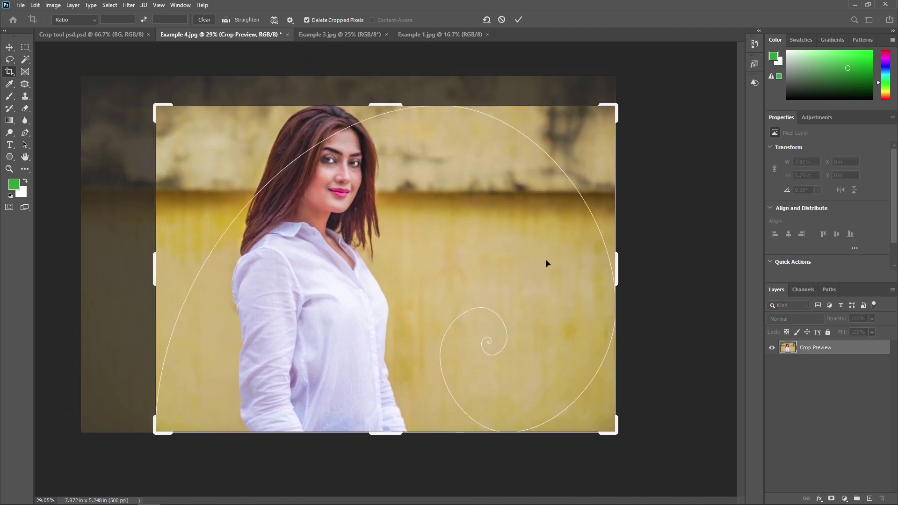
pyautogui.moveTo(616, 267); pyautogui.dragTo(543, 257)
pyautogui.moveTo(429, 255); pyautogui.dragTo(394, 267)
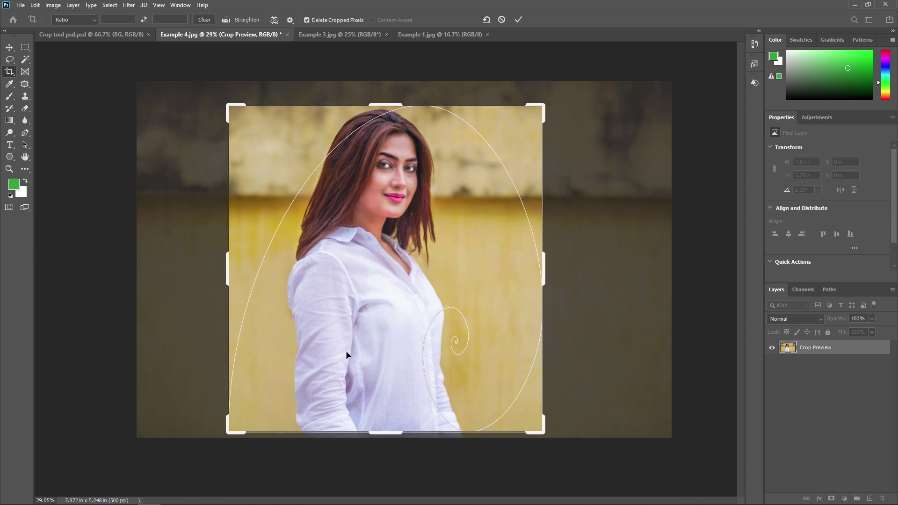
pyautogui.press('Return')
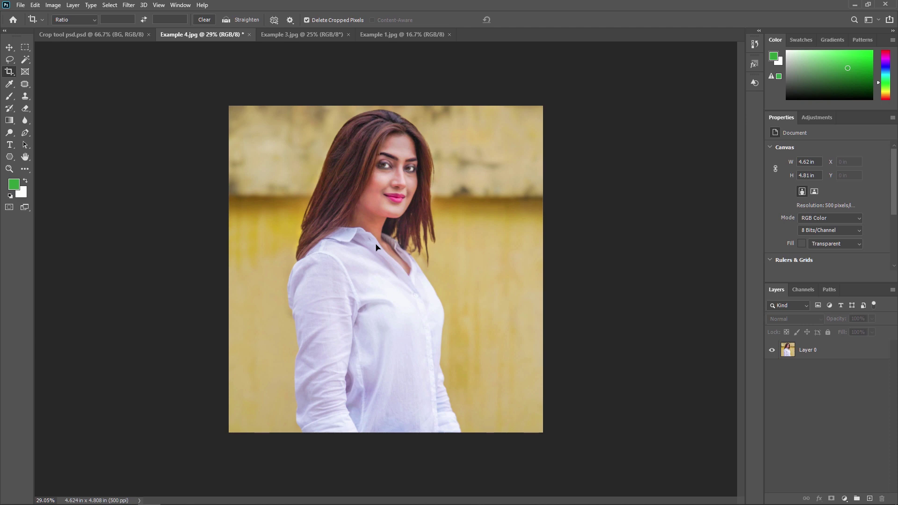
# Undo the tighter crop and switch the crop overlay to Rule of Thirds
pyautogui.hotkey('ctrl', 'z')
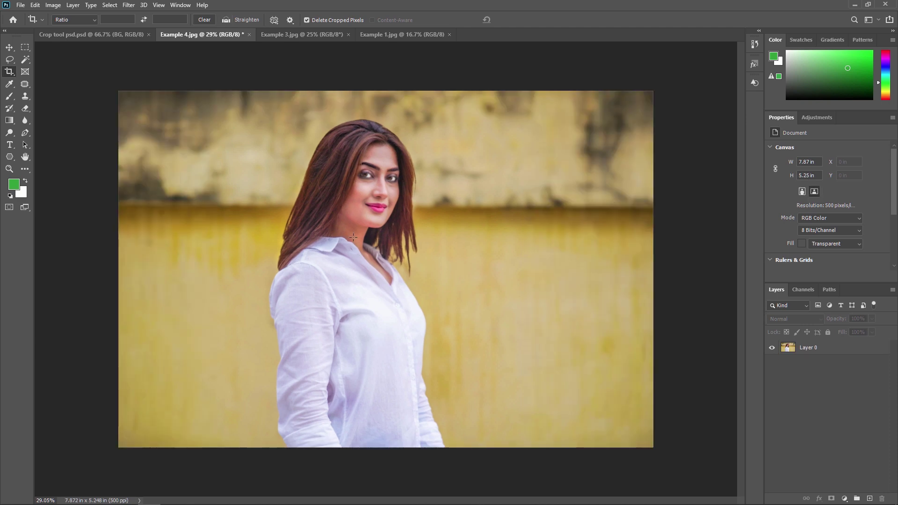
pyautogui.click(10, 73)
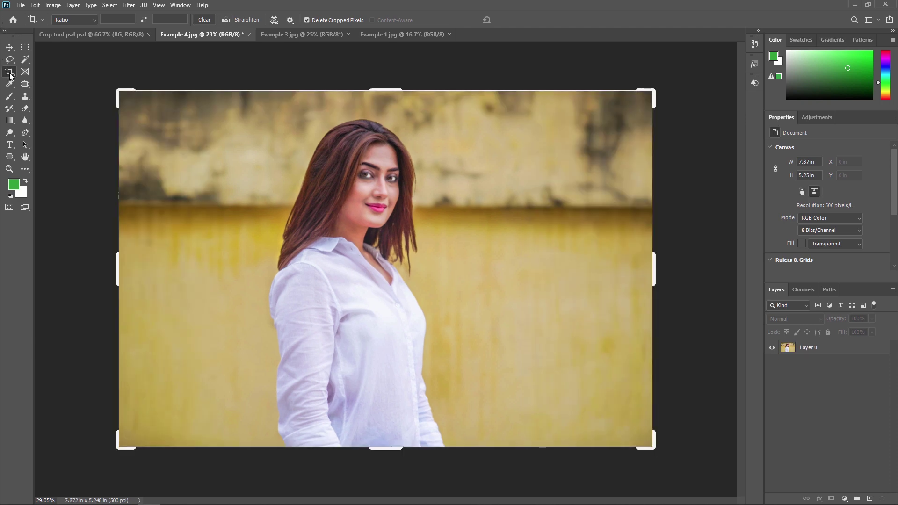
pyautogui.moveTo(122, 99); pyautogui.dragTo(154, 115)
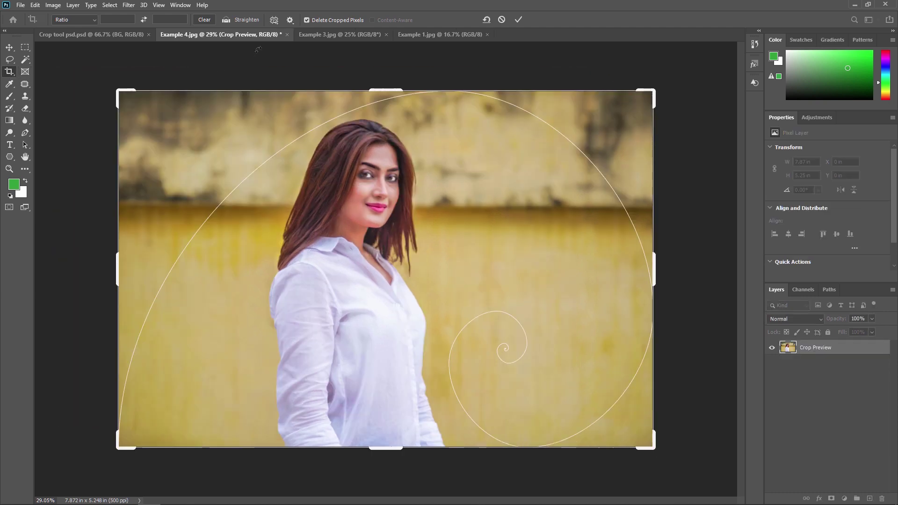
pyautogui.click(274, 20)
pyautogui.click(292, 32)
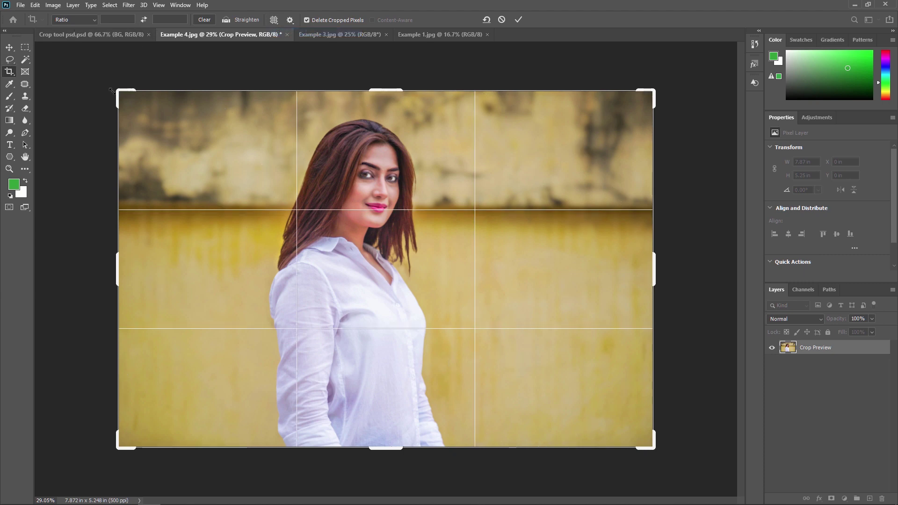
# Draw a narrower crop around the woman, then cancel it to keep the full image
pyautogui.press('Return')
pyautogui.moveTo(229, 111); pyautogui.dragTo(485, 446)
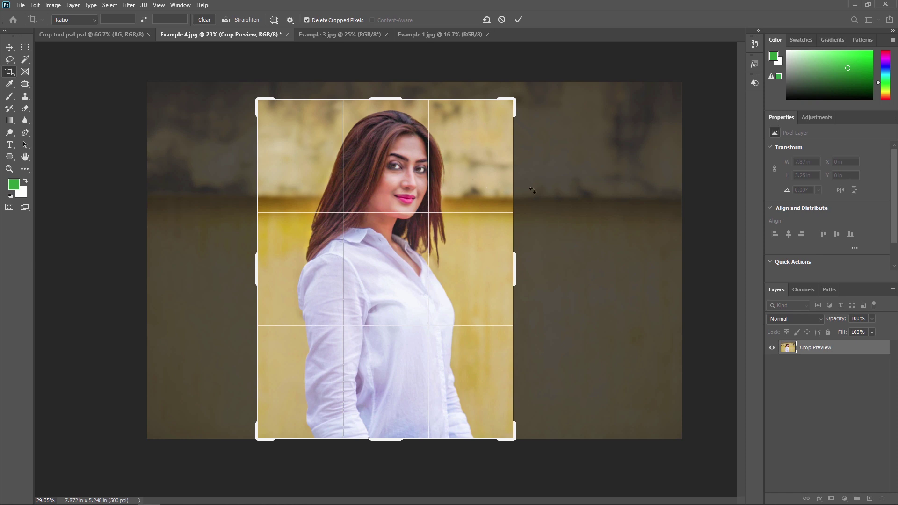
pyautogui.click(501, 20)
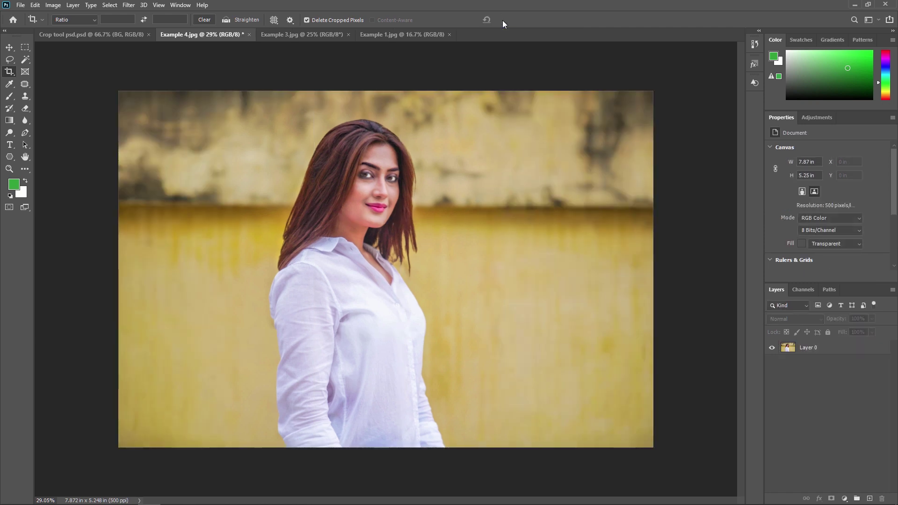
# Try another crop box on Example 4.jpg, cancel it, then switch to the Example 3.jpg yoga photo
pyautogui.click(9, 71)
pyautogui.moveTo(221, 106); pyautogui.dragTo(514, 423)
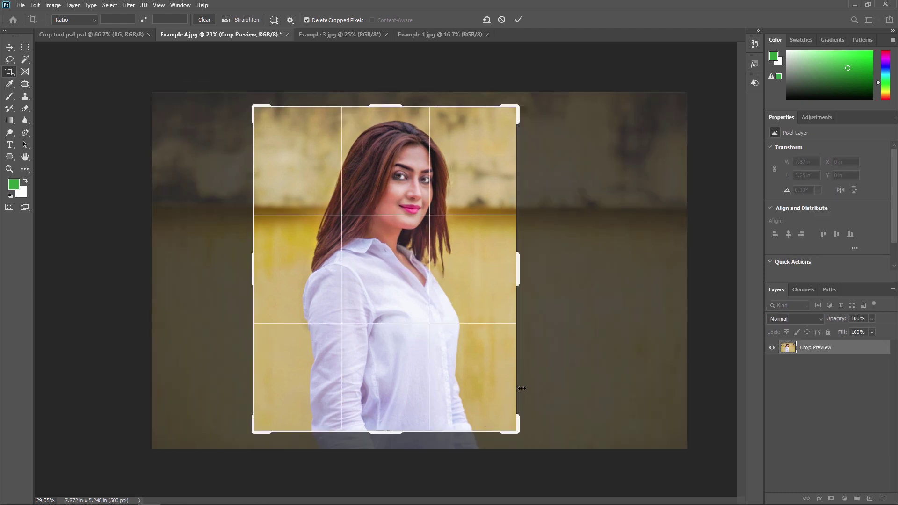
pyautogui.press('Escape')
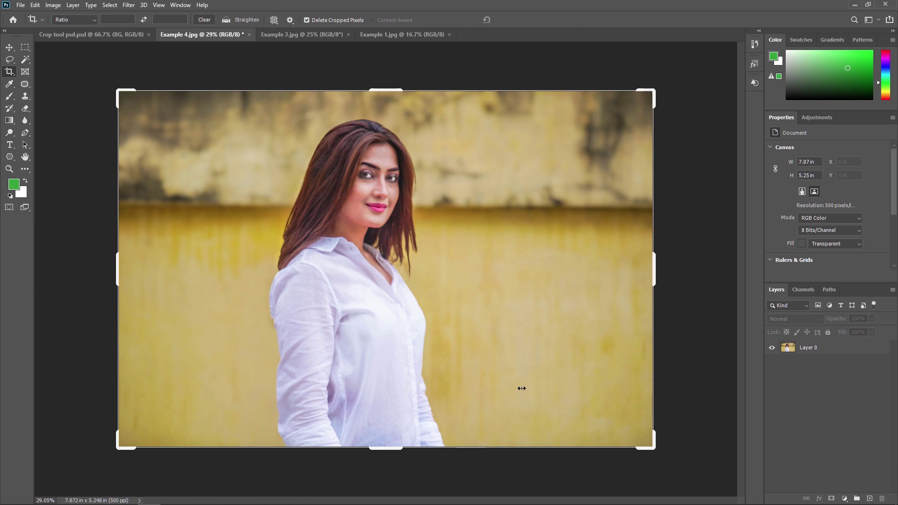
pyautogui.click(311, 189)
pyautogui.press('Return')
pyautogui.click(280, 35)
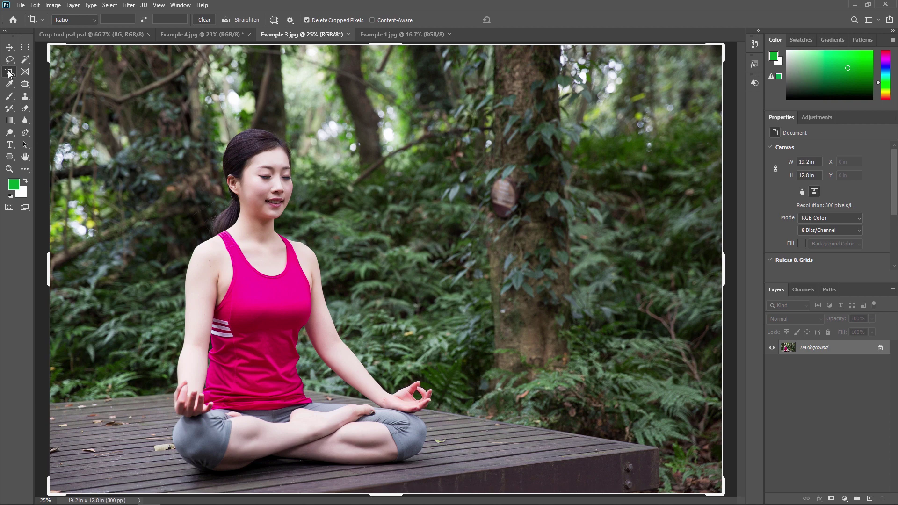
# Crop the yoga photo to a 9.04 x 11.05 in vertical frame around the seated woman
pyautogui.moveTo(133, 99); pyautogui.dragTo(445, 475)
pyautogui.moveTo(389, 269); pyautogui.dragTo(383, 295)
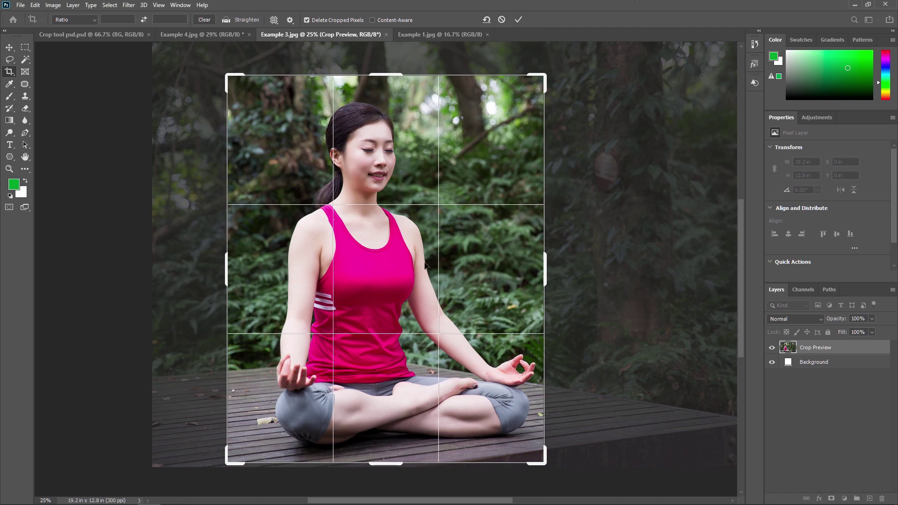
pyautogui.press('Return')
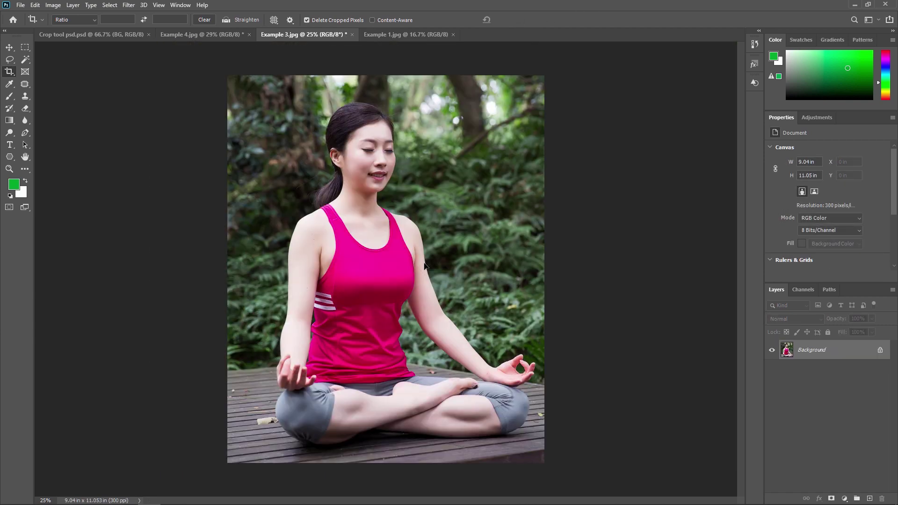
# Crop Example 1.jpg with the 5 : 7 ratio preset, positioning the man in the frame
pyautogui.click(406, 34)
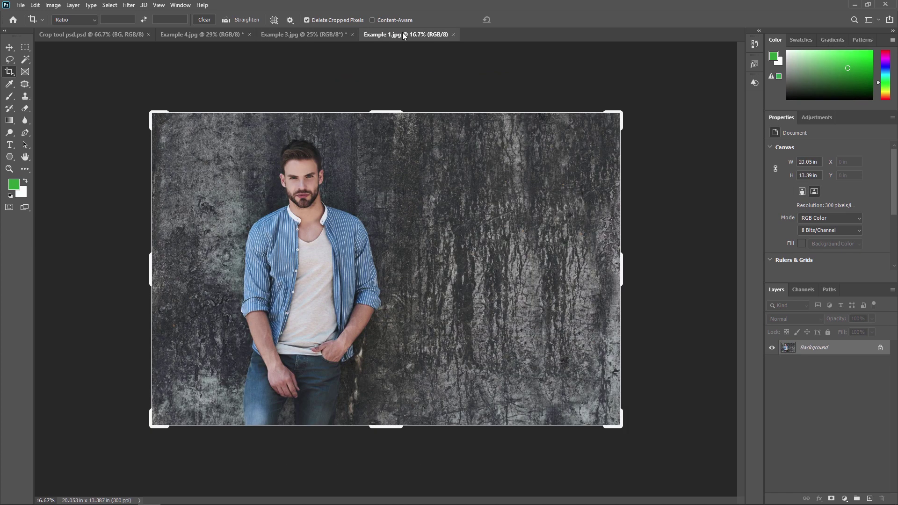
pyautogui.click(82, 20)
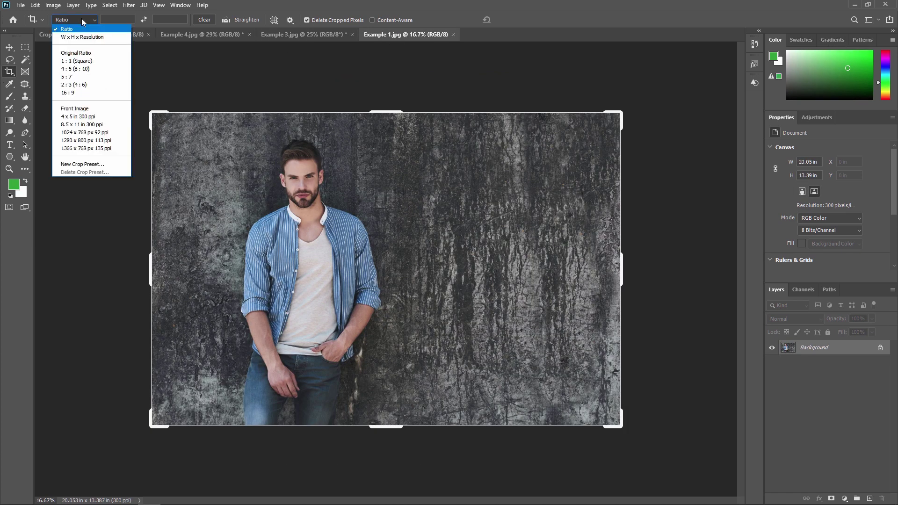
pyautogui.click(81, 77)
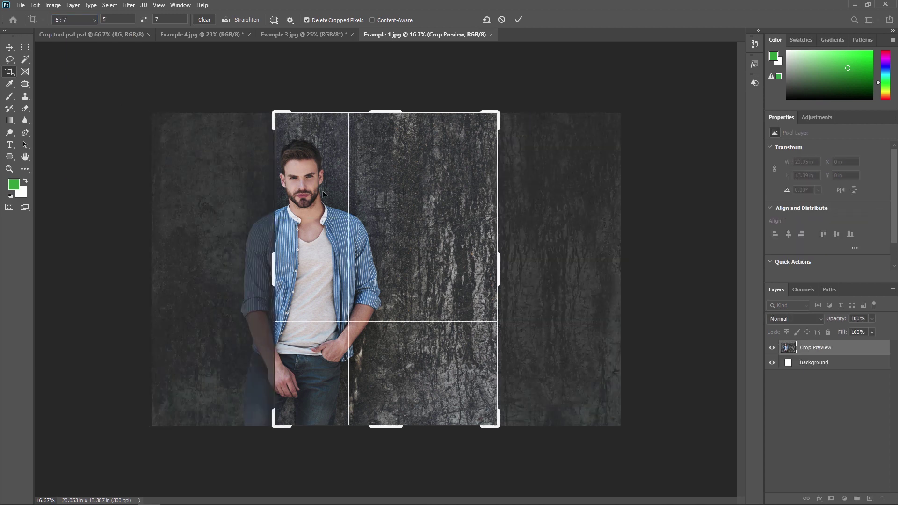
pyautogui.moveTo(407, 290); pyautogui.dragTo(481, 278)
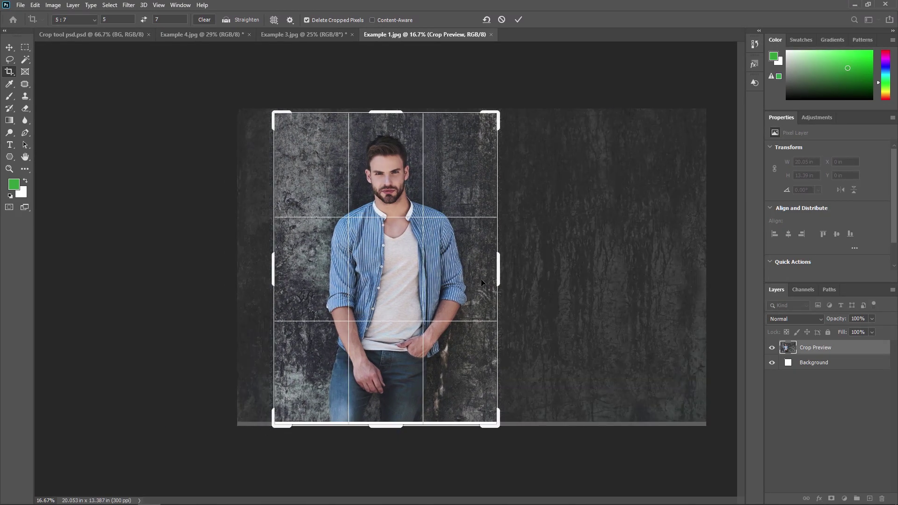
pyautogui.press('Return')
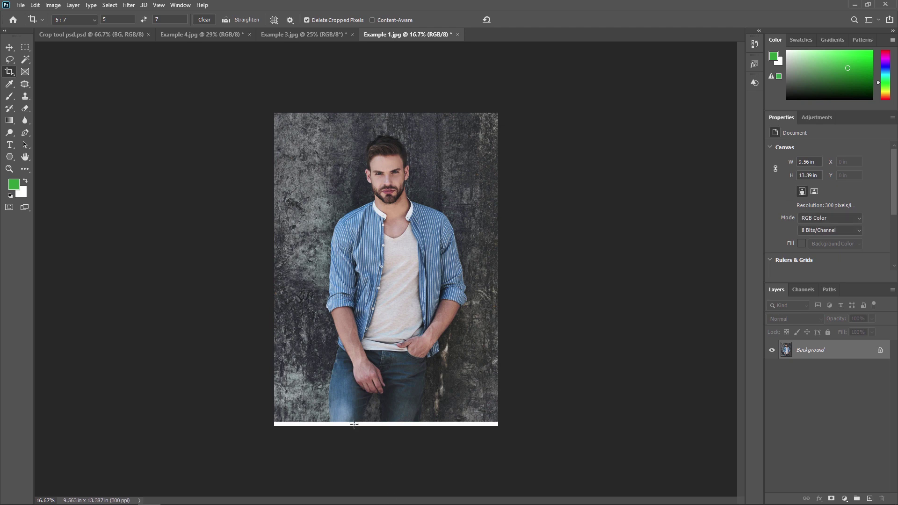
# Raise the crop's bottom edge to trim the white strip, giving 9.28 x 12.99 in
pyautogui.click(11, 71)
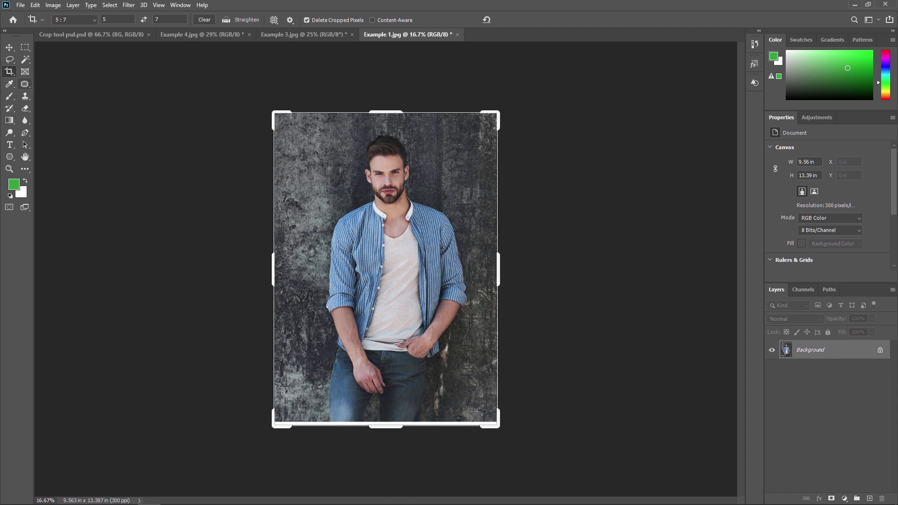
pyautogui.moveTo(387, 429); pyautogui.dragTo(401, 423)
pyautogui.press('Return')
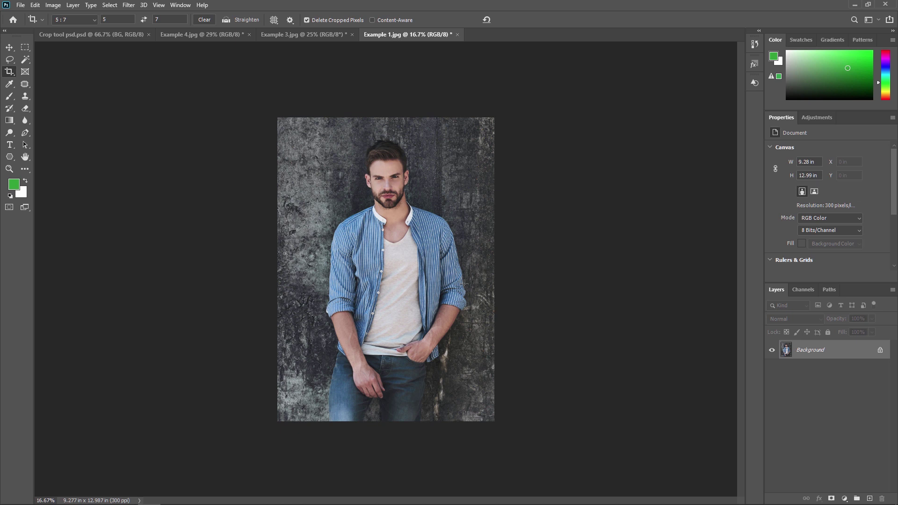
pyautogui.click(9, 73)
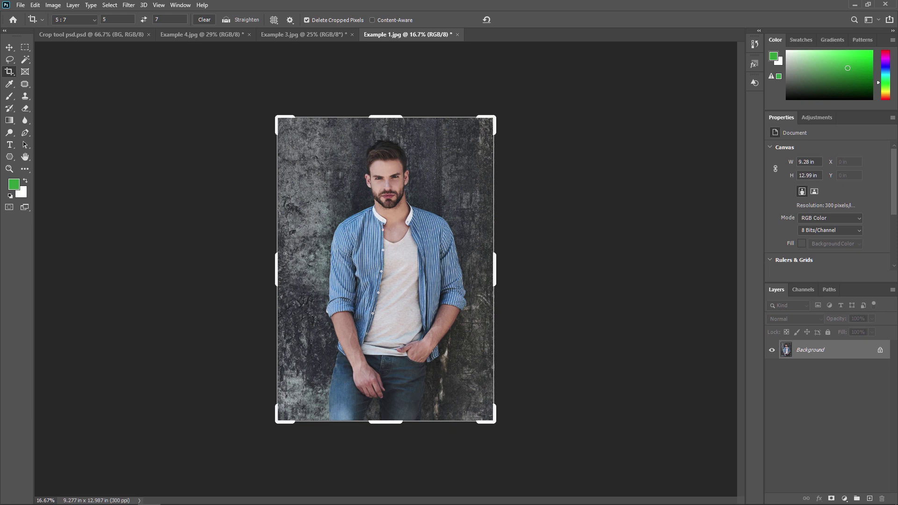
pyautogui.rightClick(9, 71)
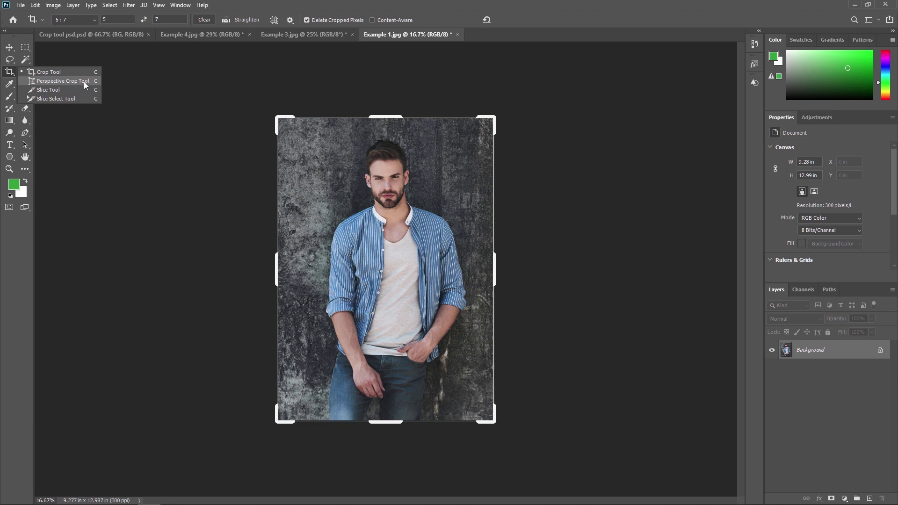
pyautogui.click(10, 72)
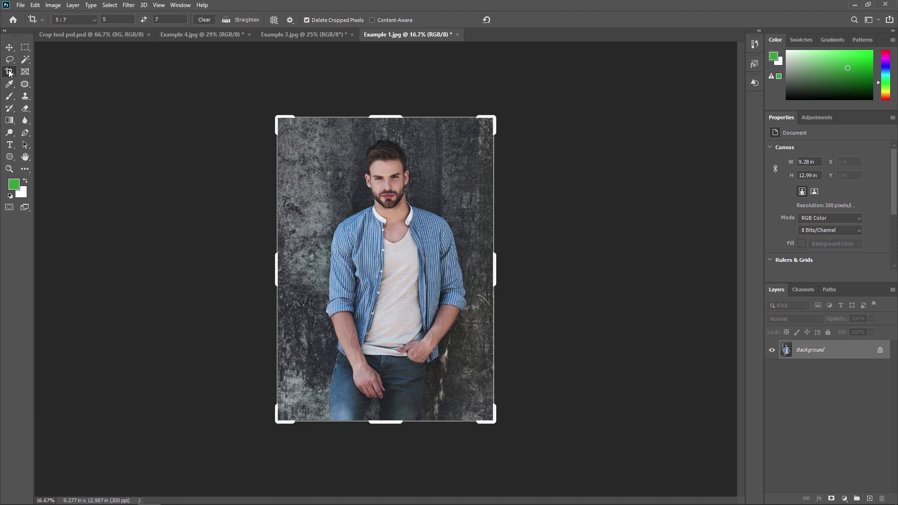